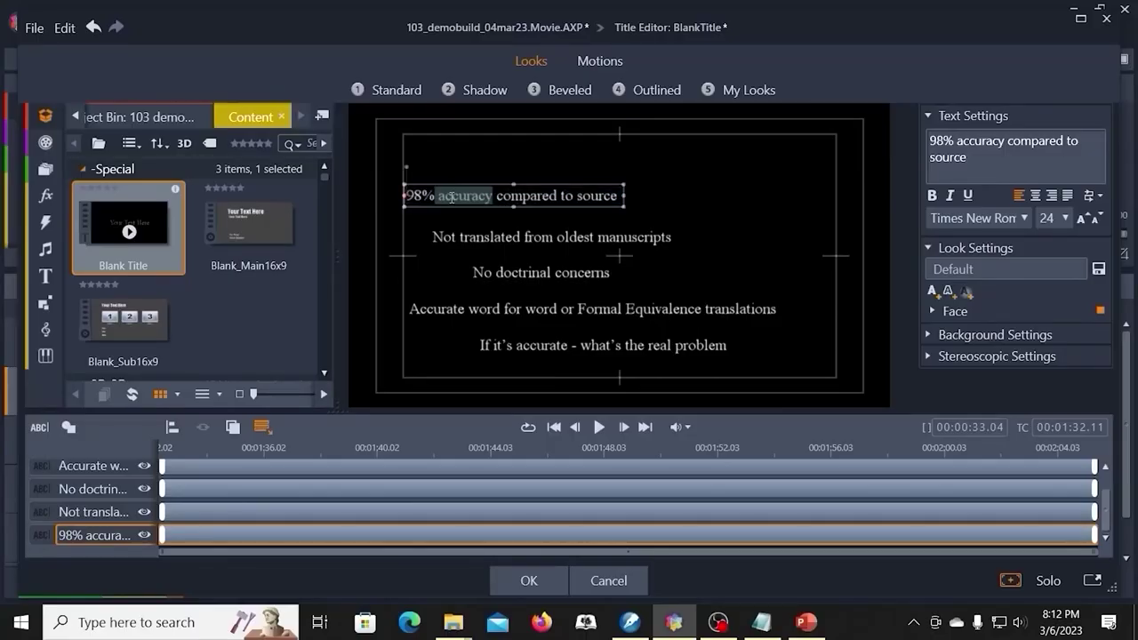
- Fill the whole '98% accuracy compared to source' line bright green (40, 247, 58)
triple_click(460, 196)
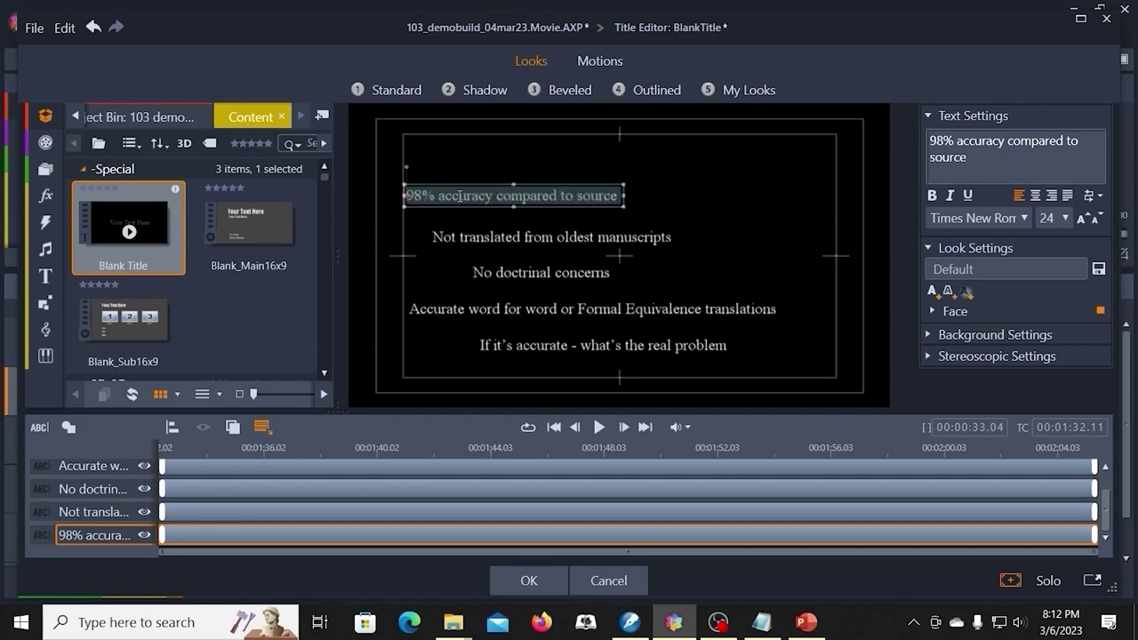
click(717, 203)
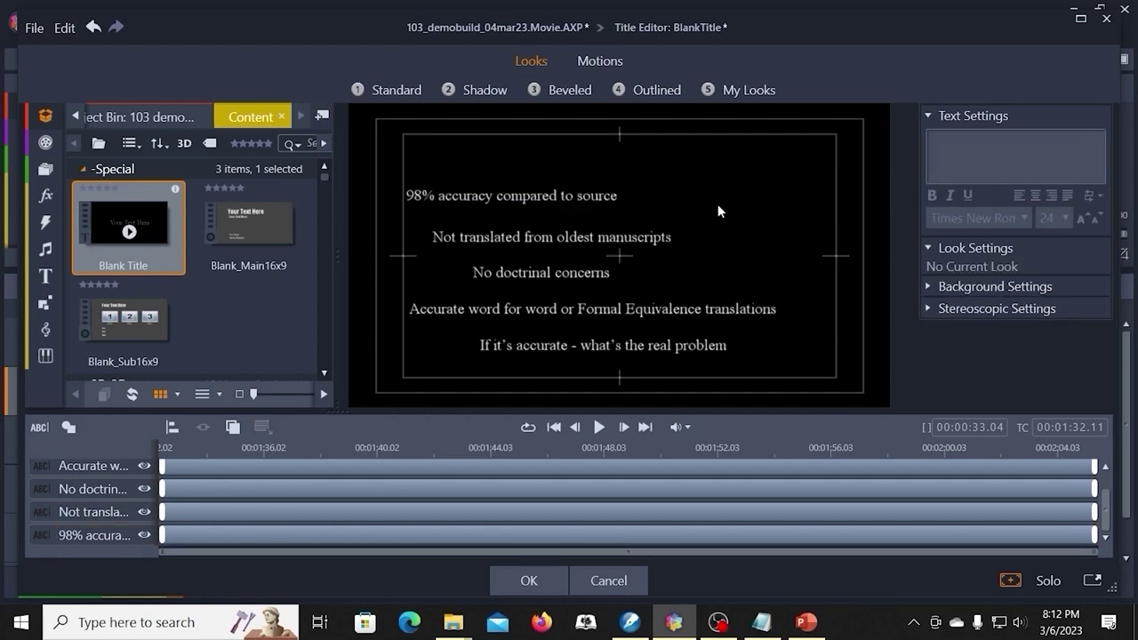
click(477, 196)
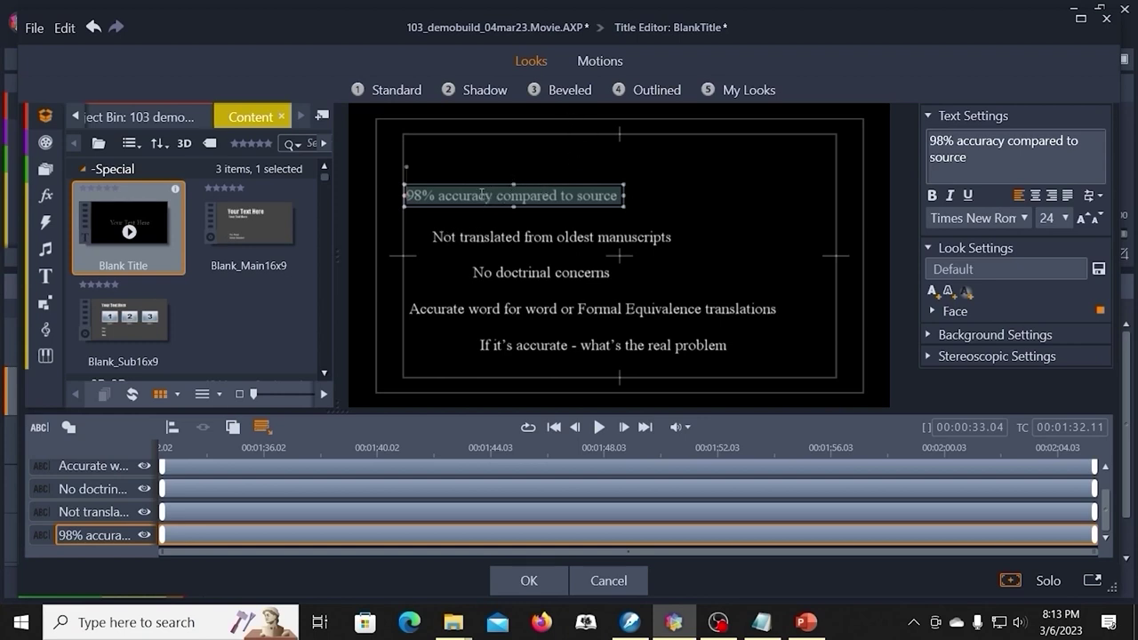
click(933, 311)
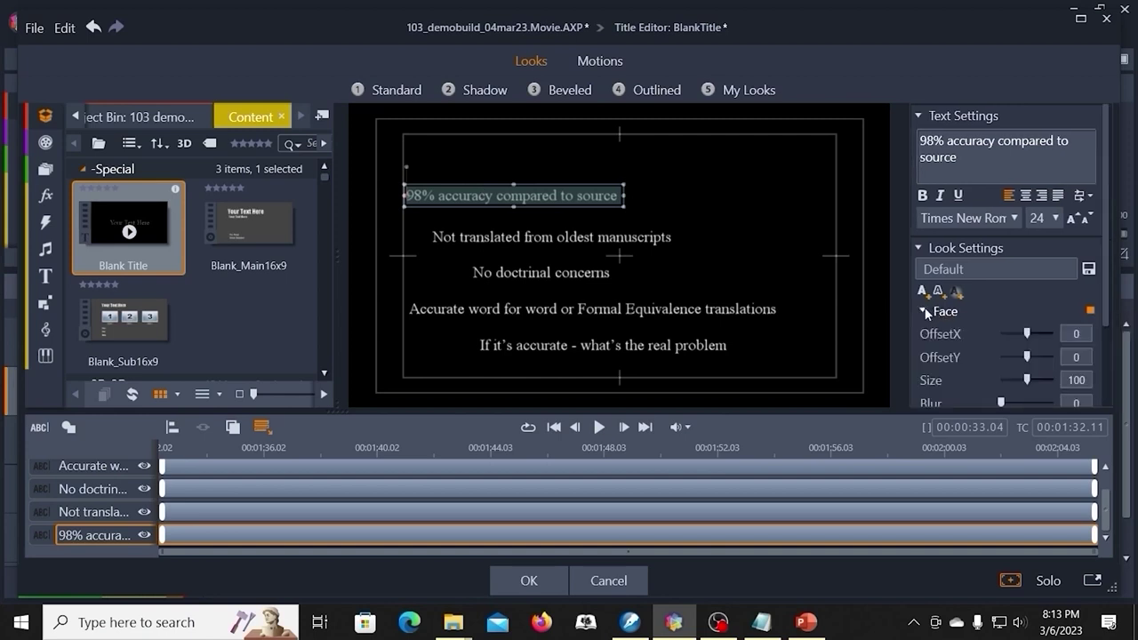
drag(1108, 312, 1116, 395)
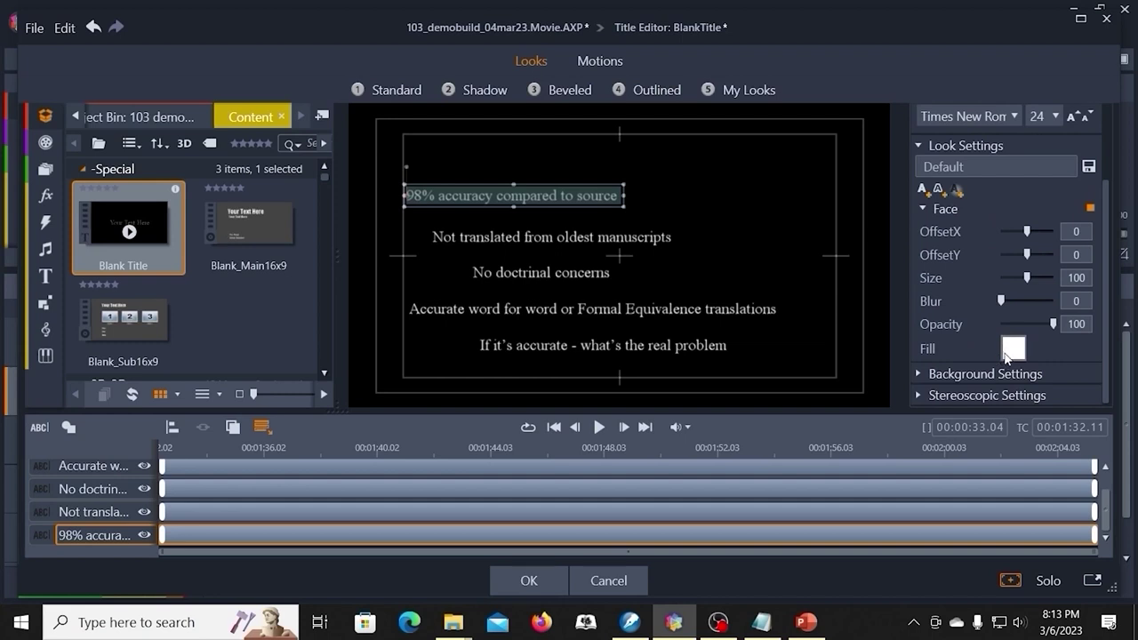
click(1012, 349)
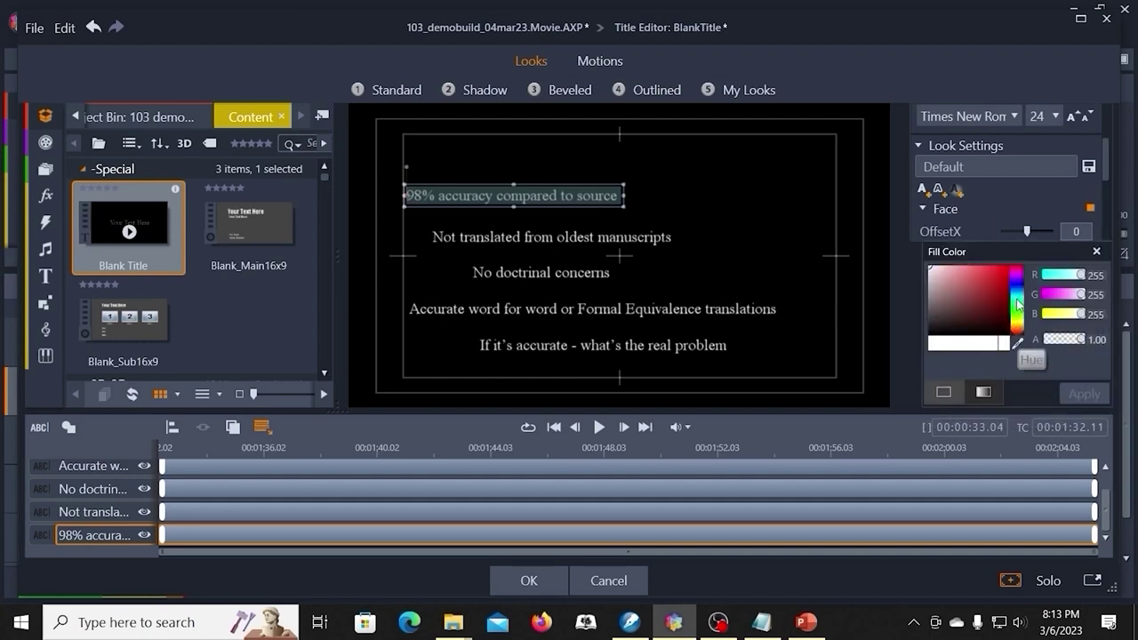
click(1019, 313)
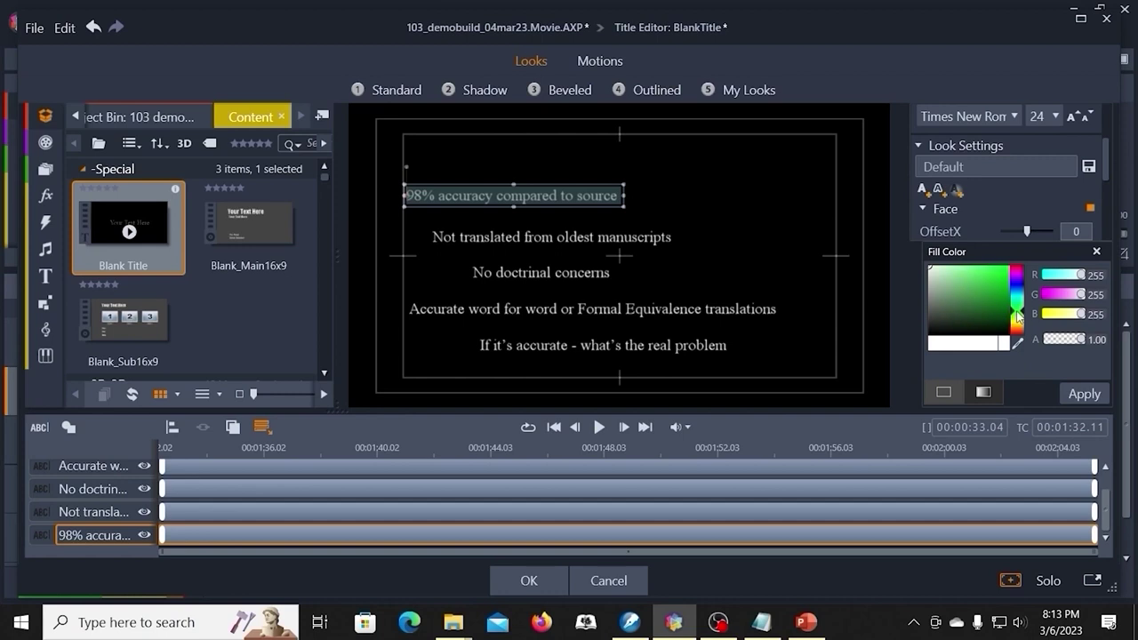
click(997, 269)
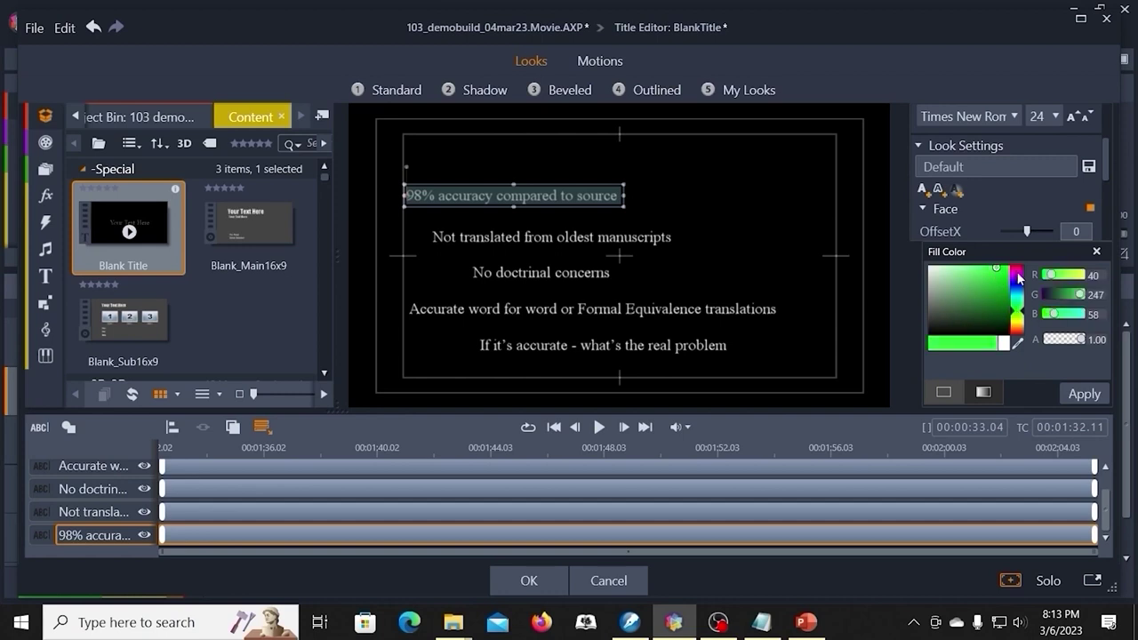
click(1087, 395)
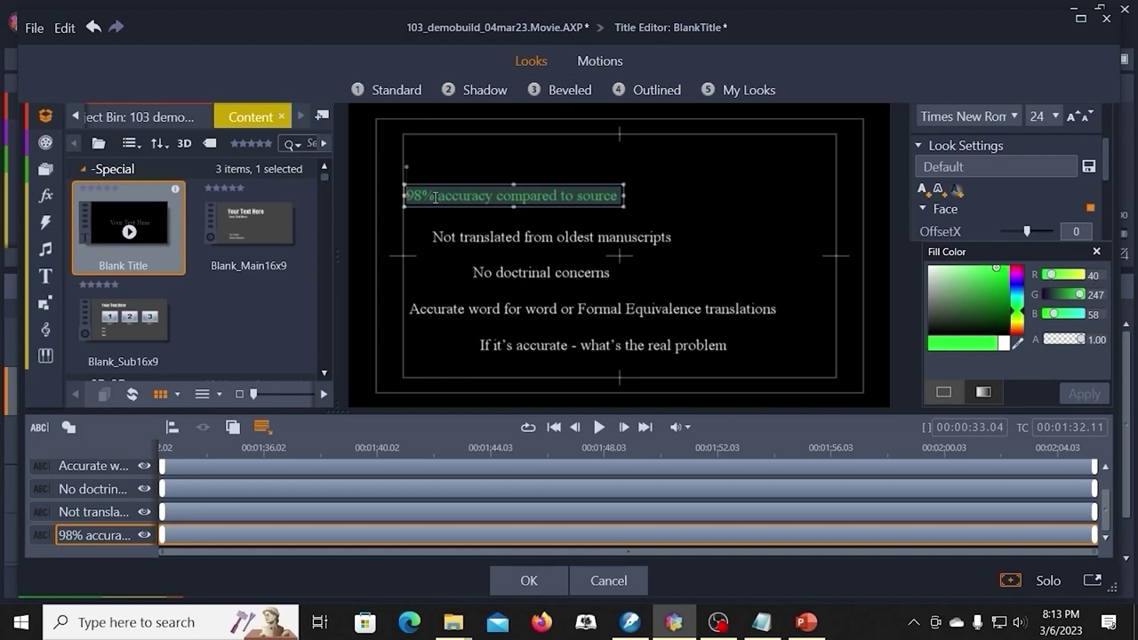
click(434, 195)
- Recolour only '98%' pink (239, 137, 175), leaving the rest of the line green
drag(434, 196, 388, 194)
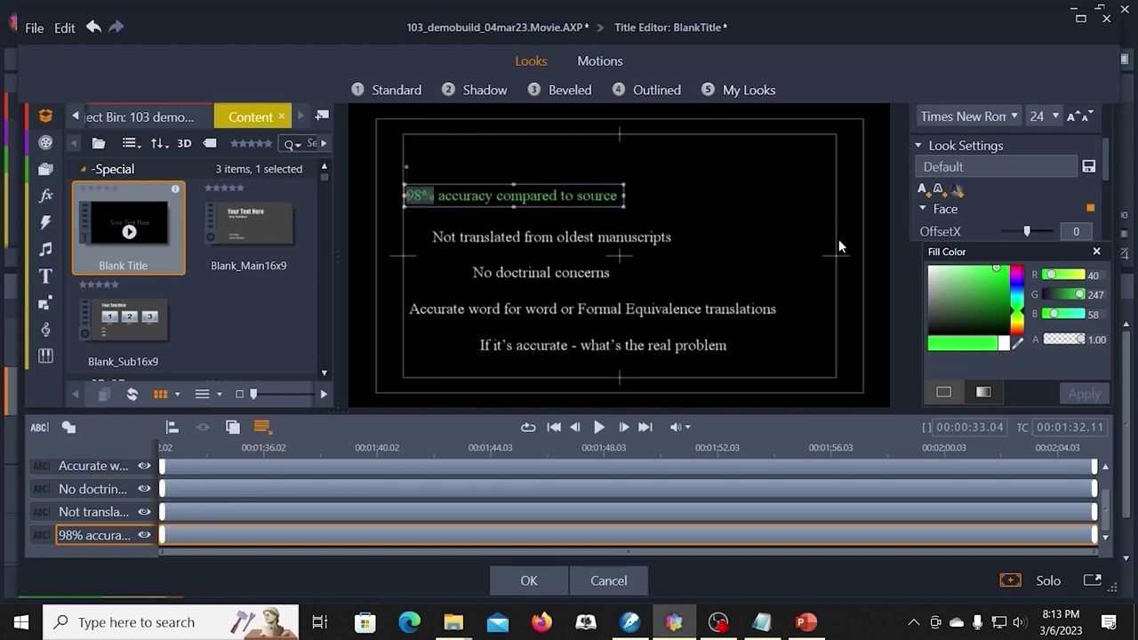
click(1018, 277)
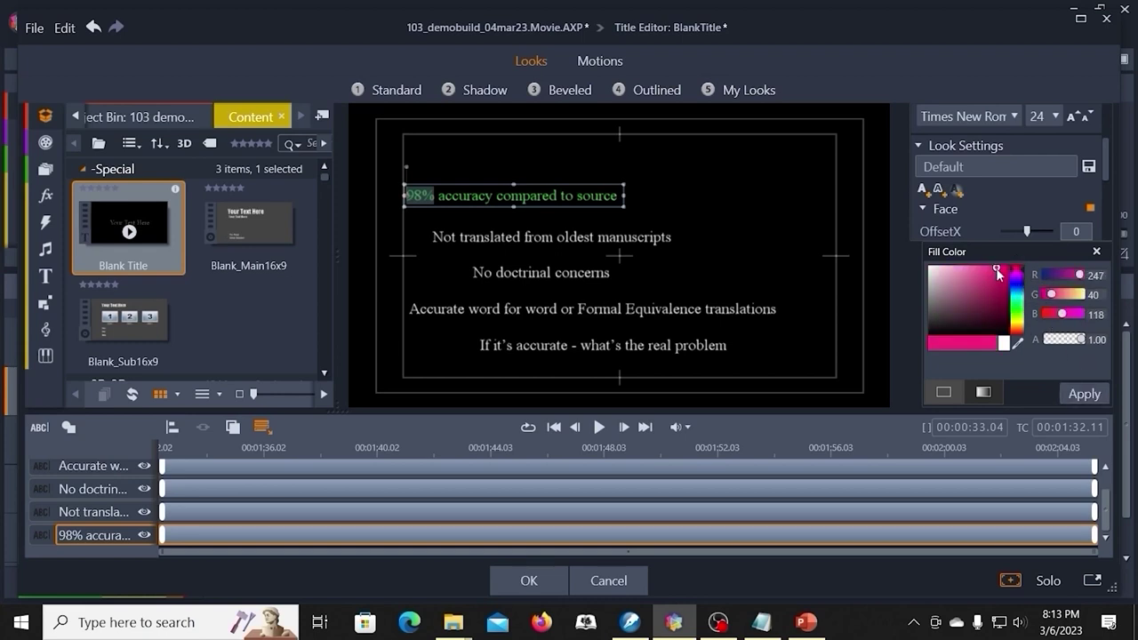
click(959, 276)
click(962, 270)
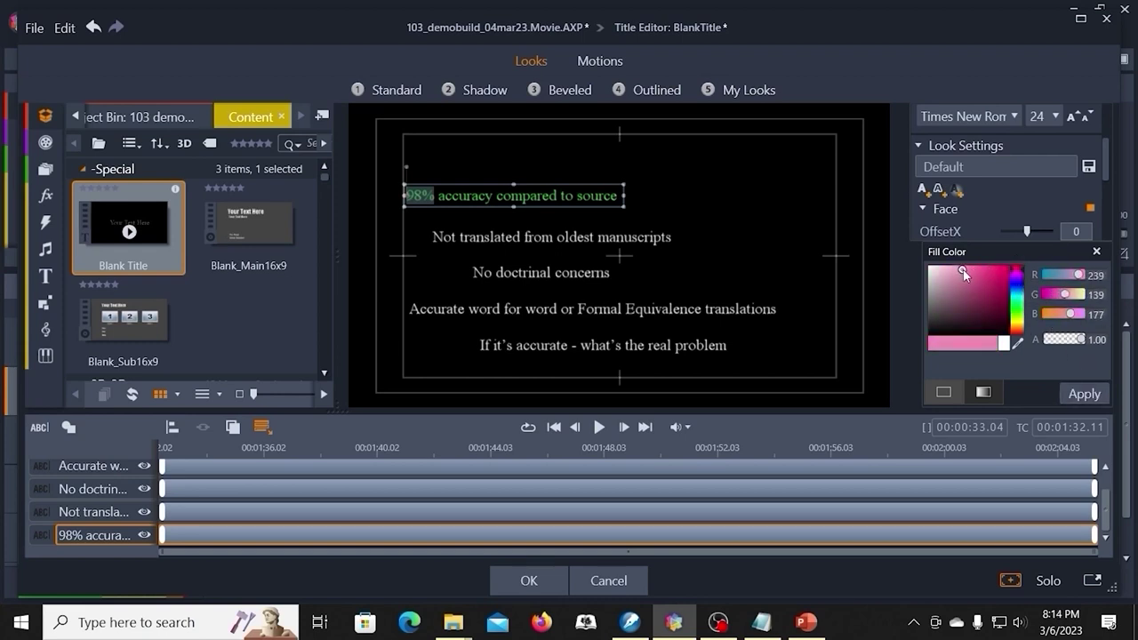
click(1086, 393)
click(666, 197)
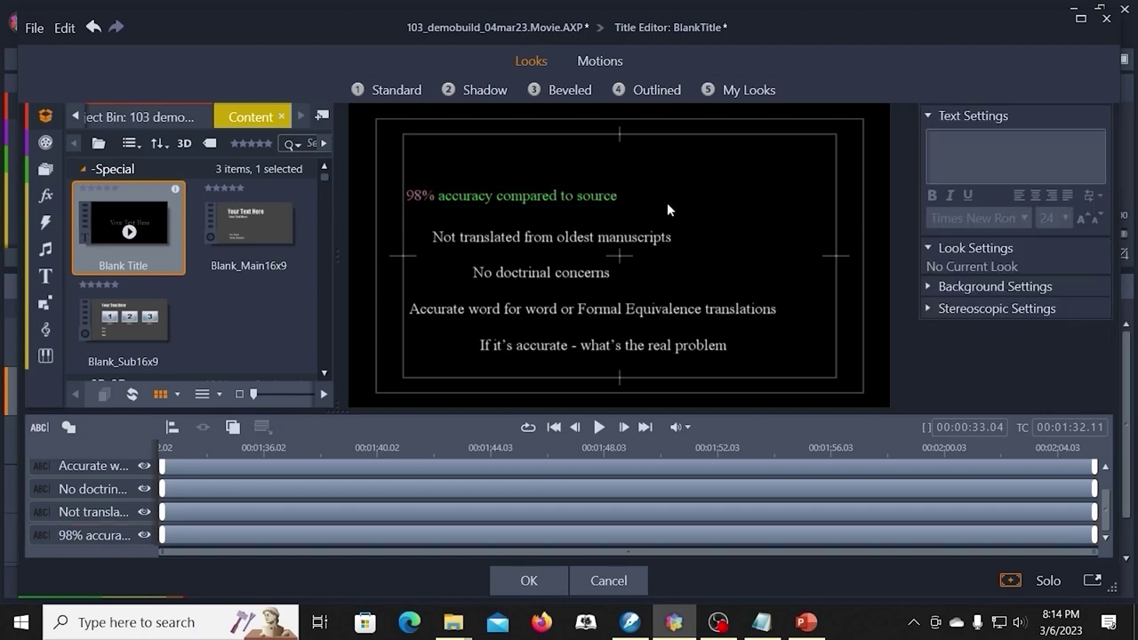
click(491, 235)
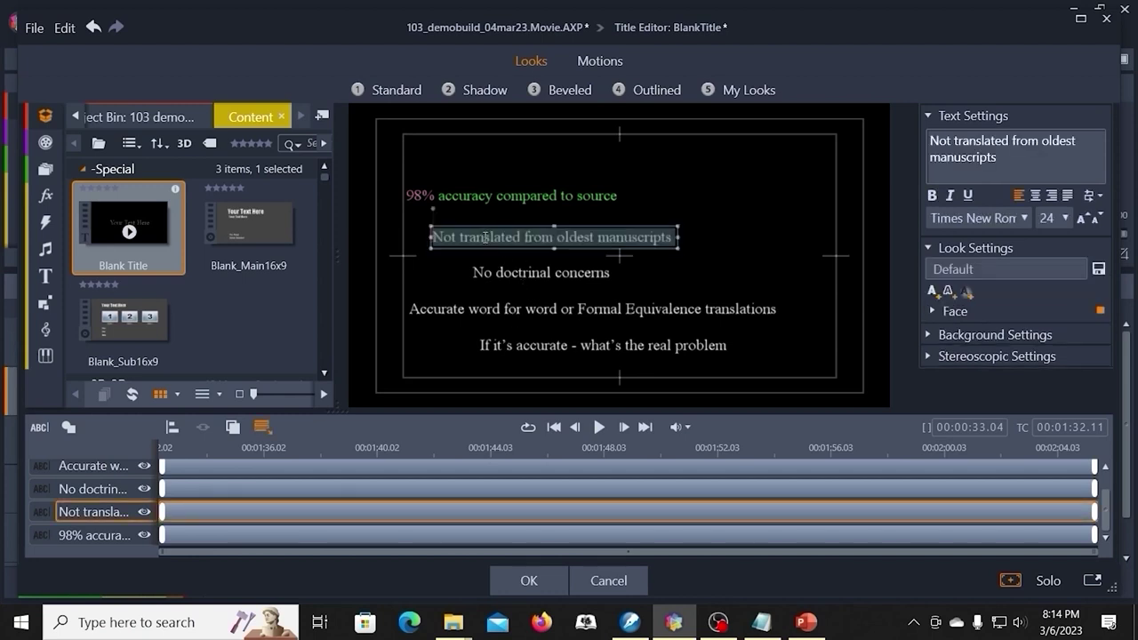
- Give the 'Not translated from oldest manuscripts' line an orange fill (234, 125, 50)
click(486, 237)
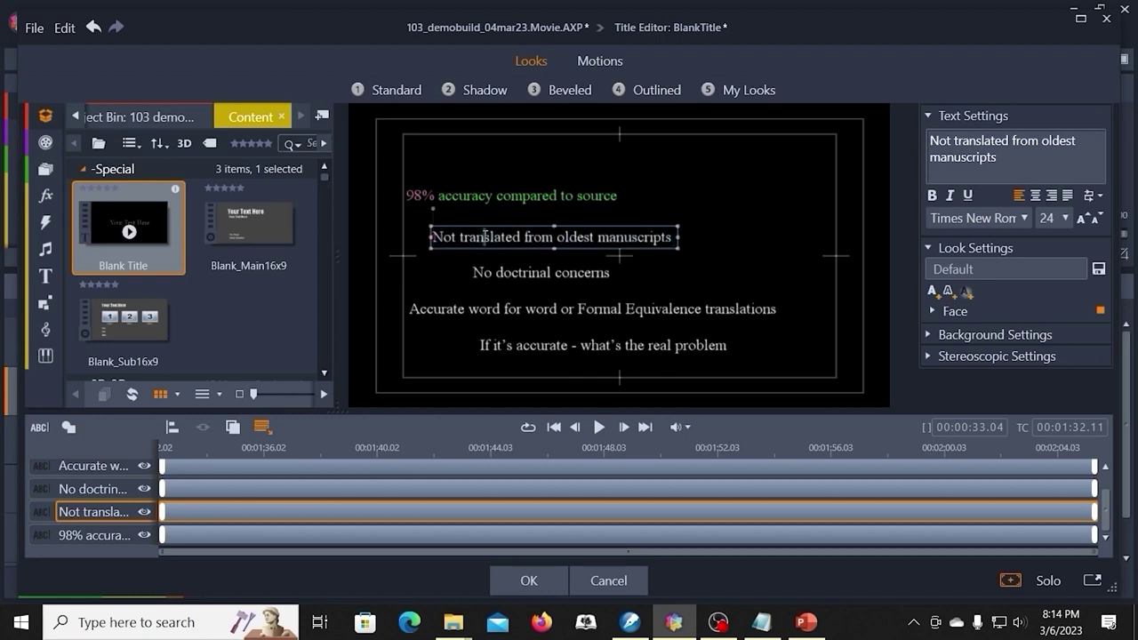
double_click(485, 236)
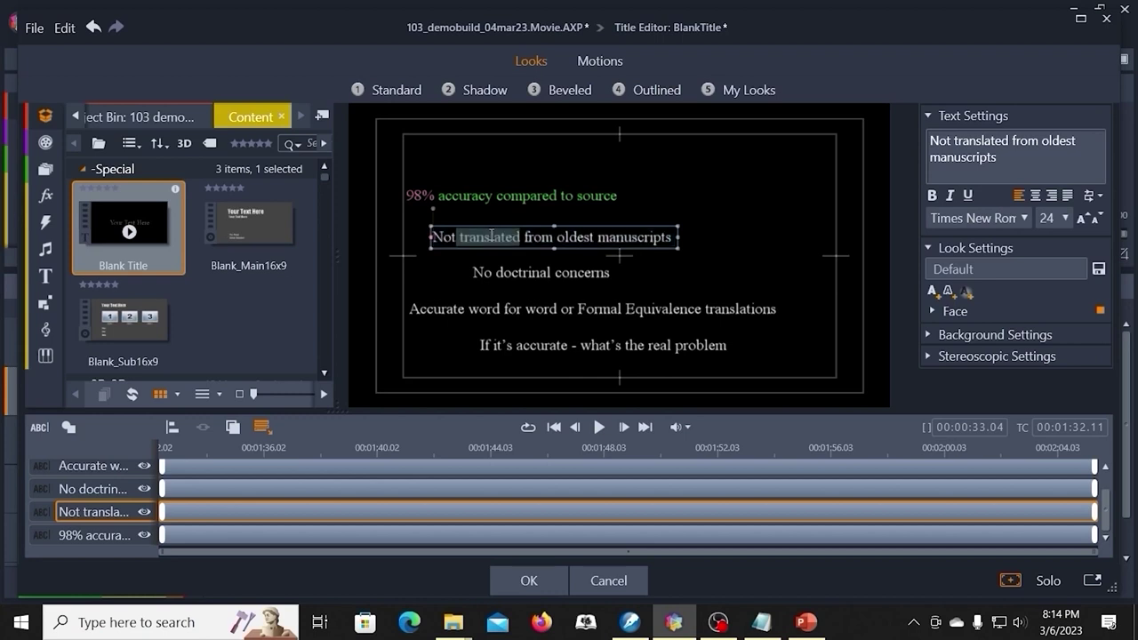
triple_click(505, 237)
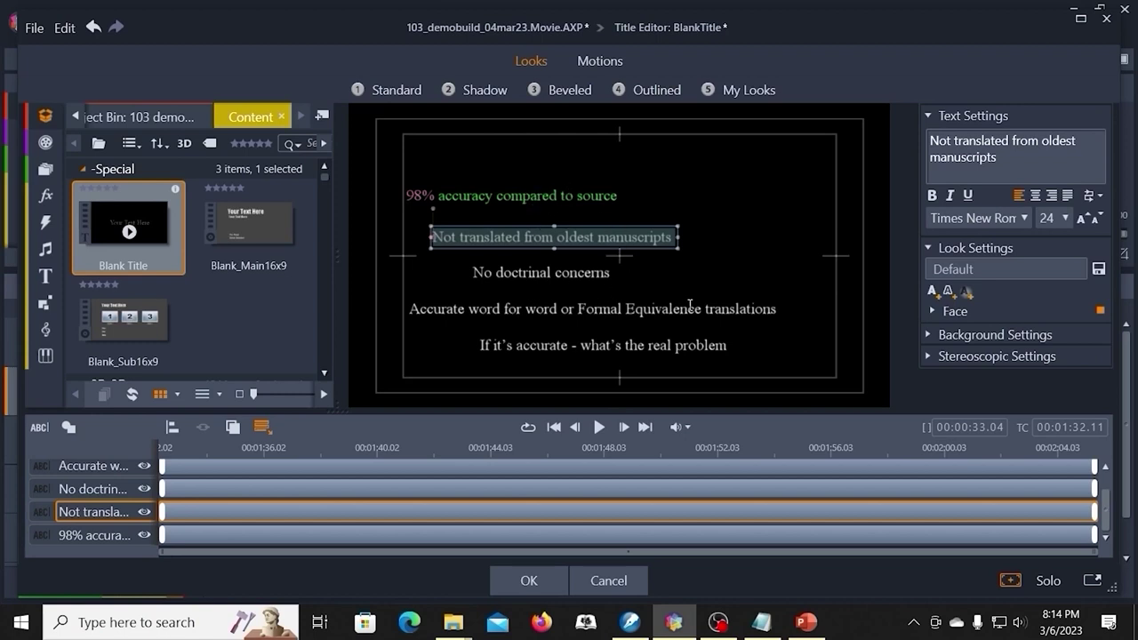
click(931, 312)
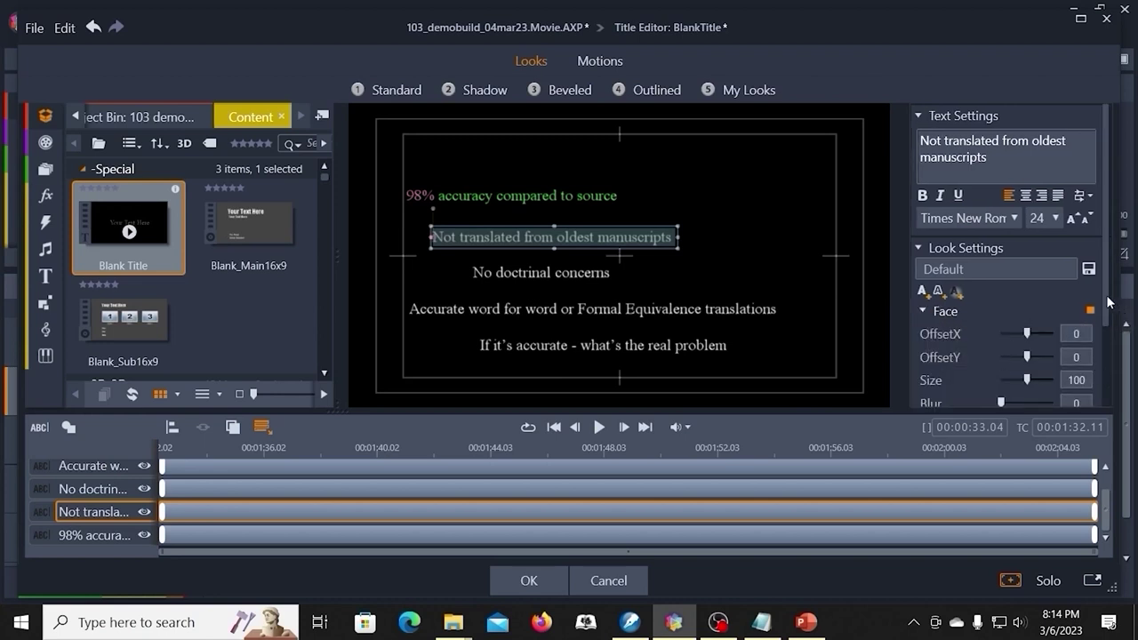
scroll(1110, 305, down, 2)
click(1015, 348)
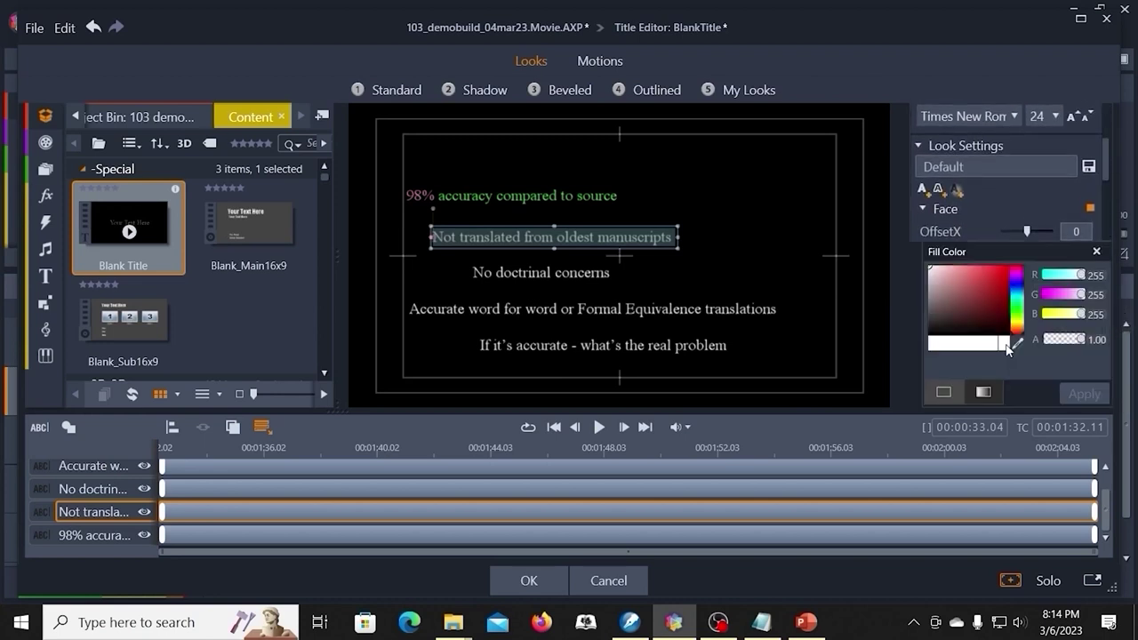
drag(1015, 327, 1017, 335)
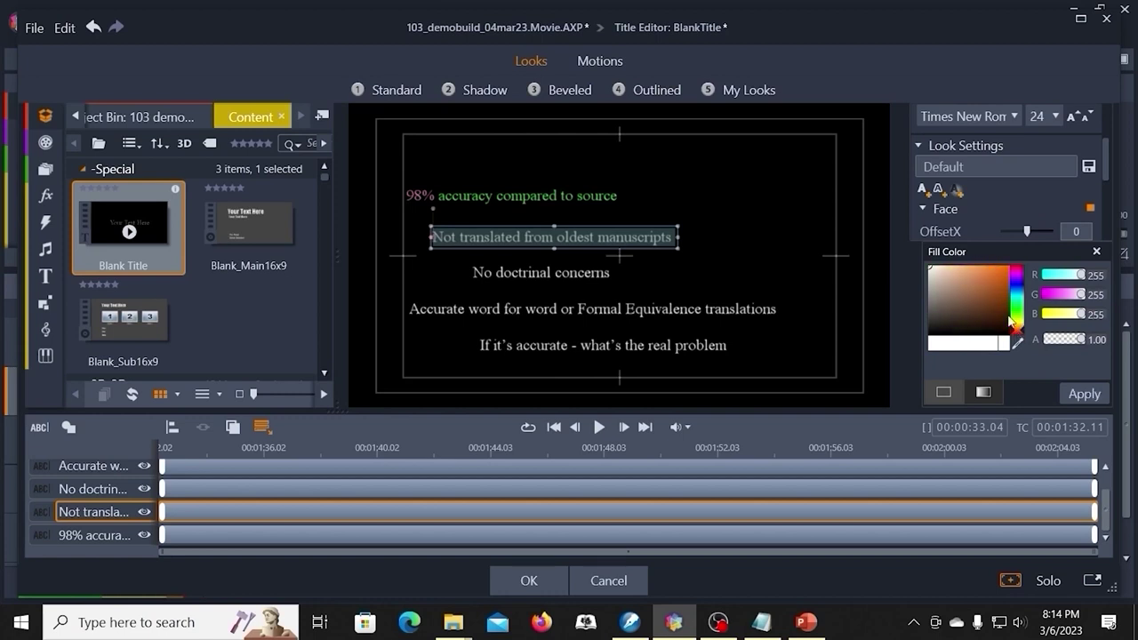
click(970, 273)
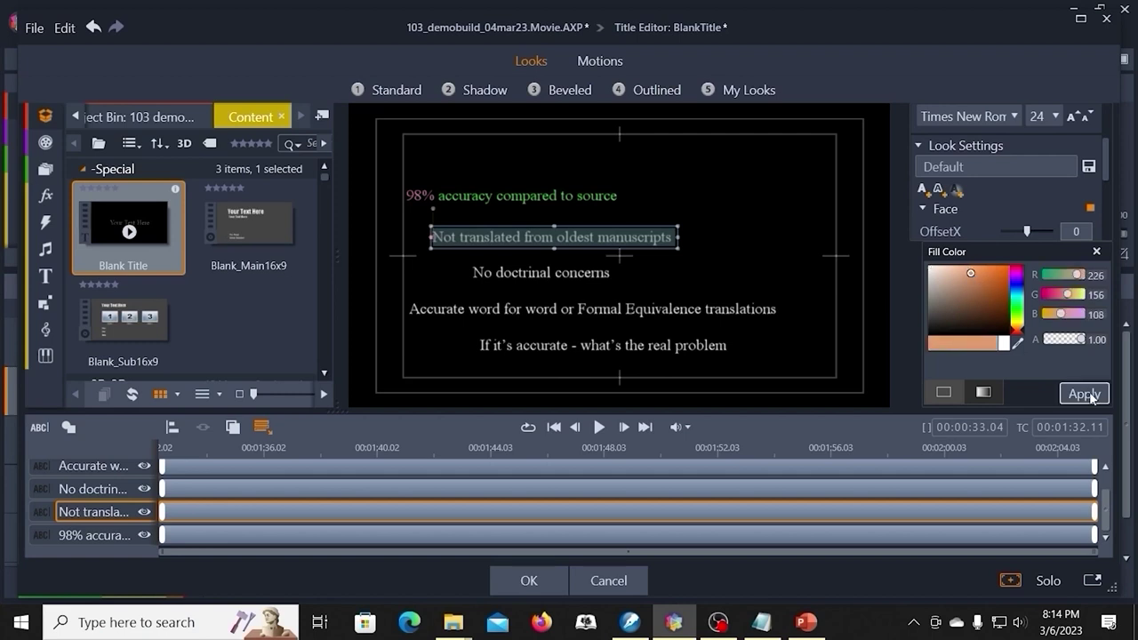
click(992, 271)
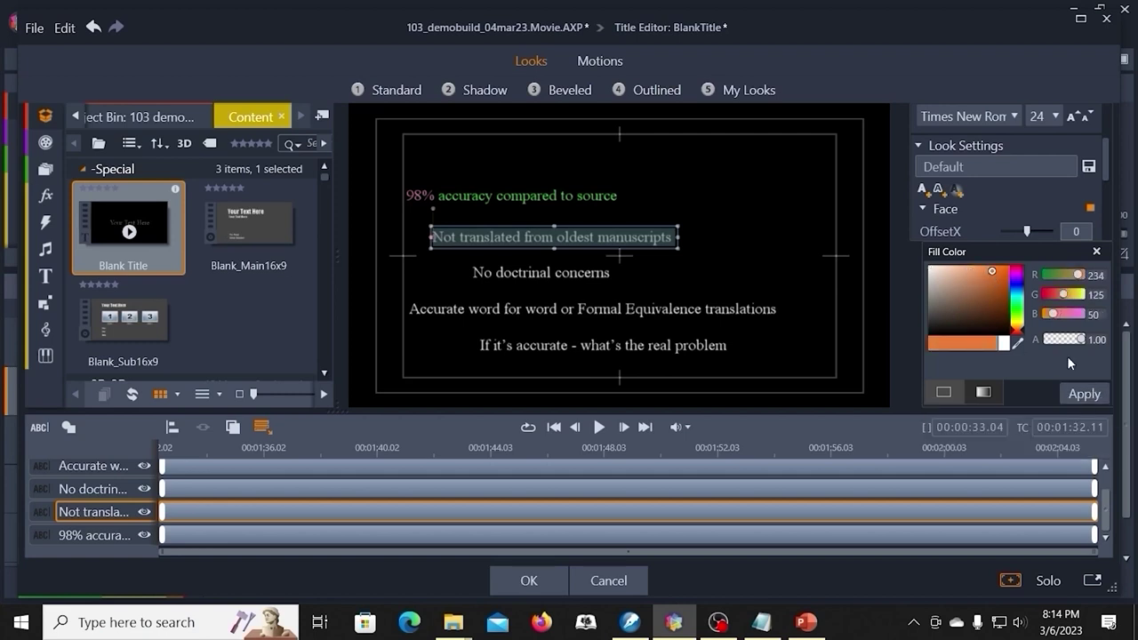
click(1083, 397)
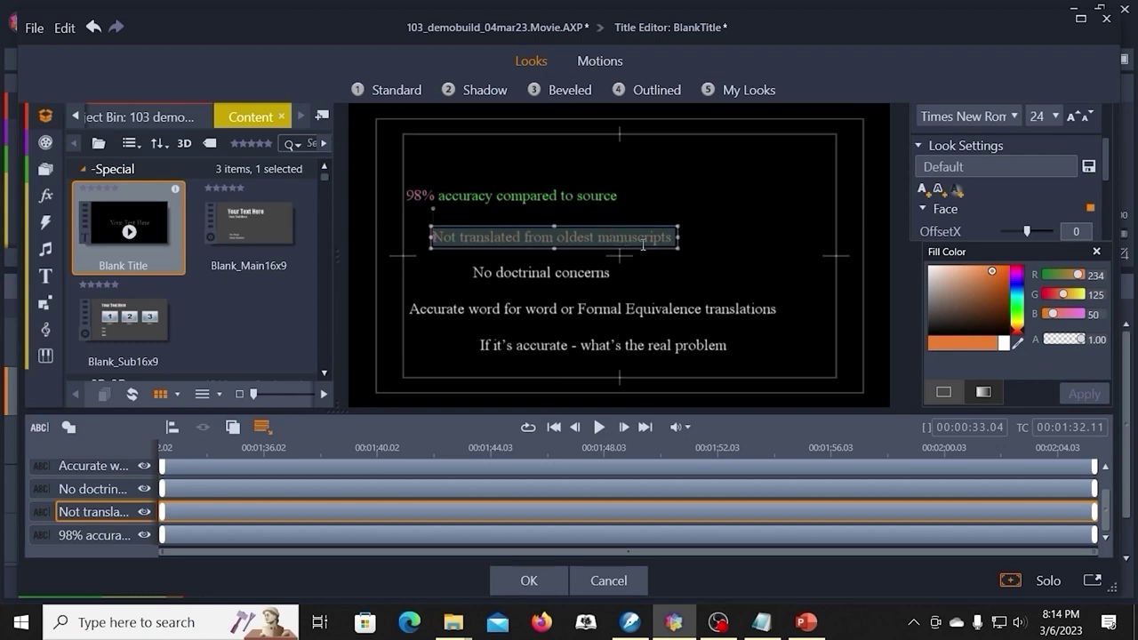
click(704, 229)
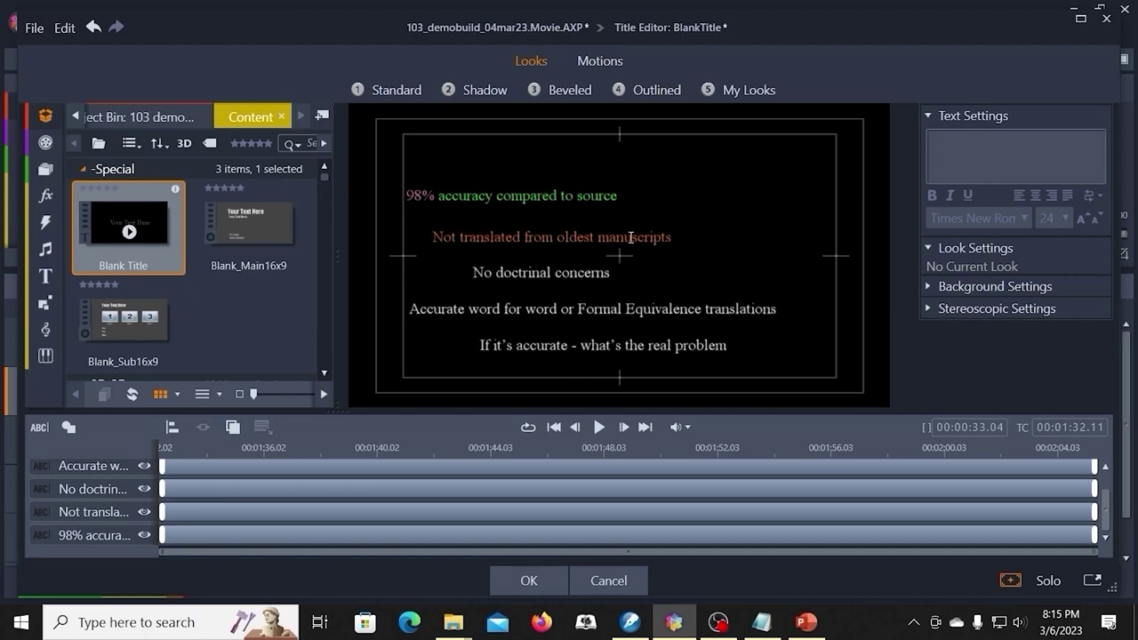
- Select all five title lines and reduce their font size from 28 to 26
drag(389, 171, 700, 401)
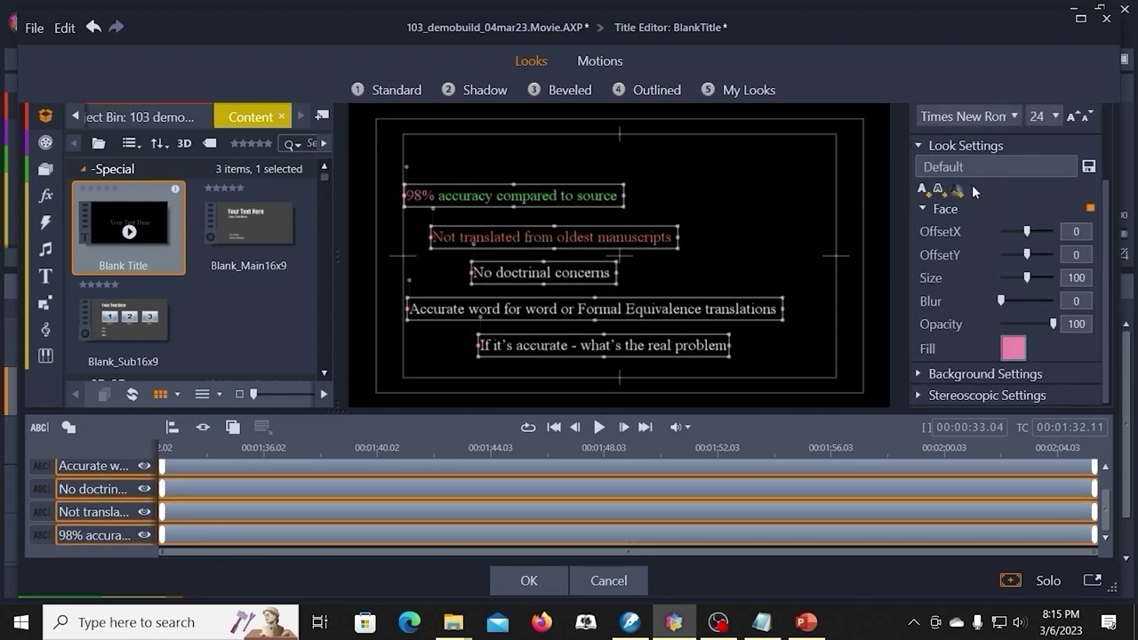
scroll(1102, 279, up, 1)
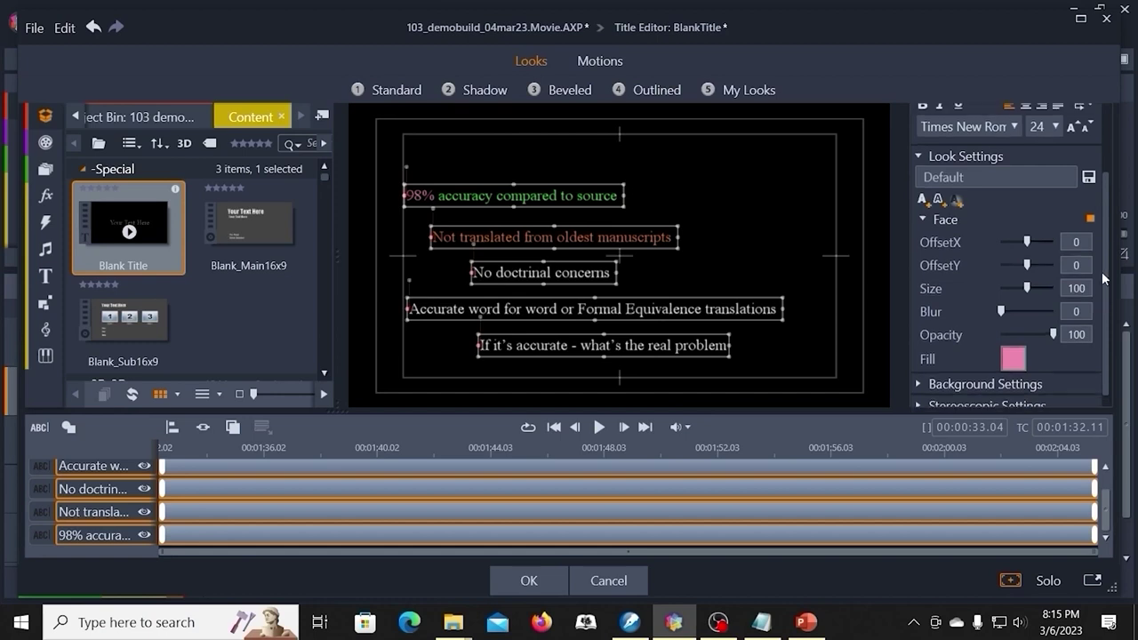
scroll(1103, 278, up, 2)
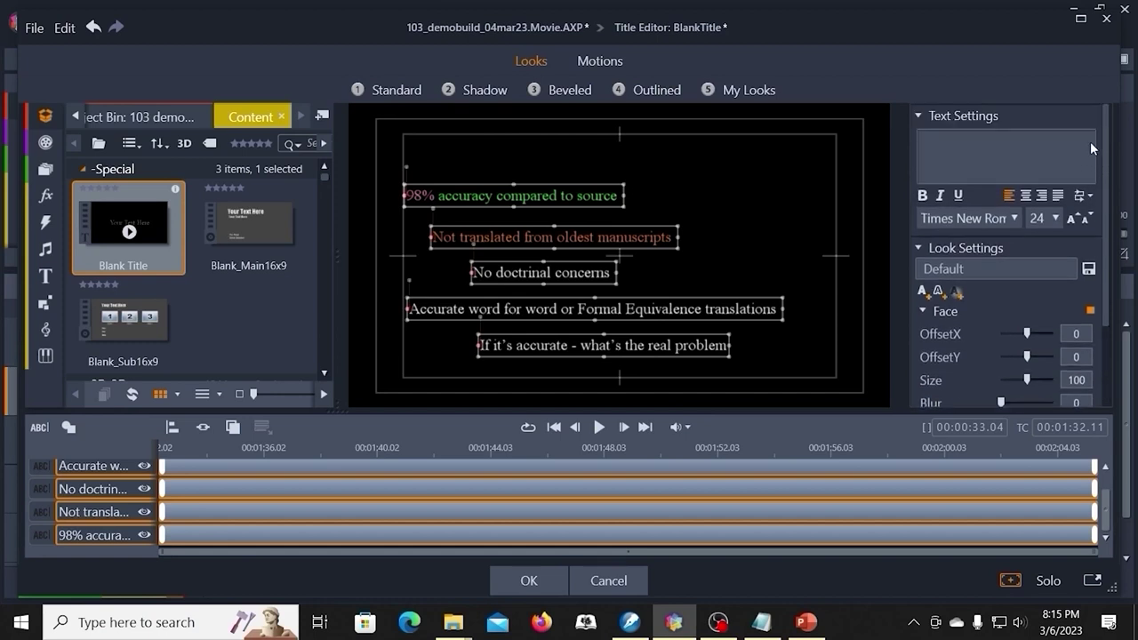
click(1073, 219)
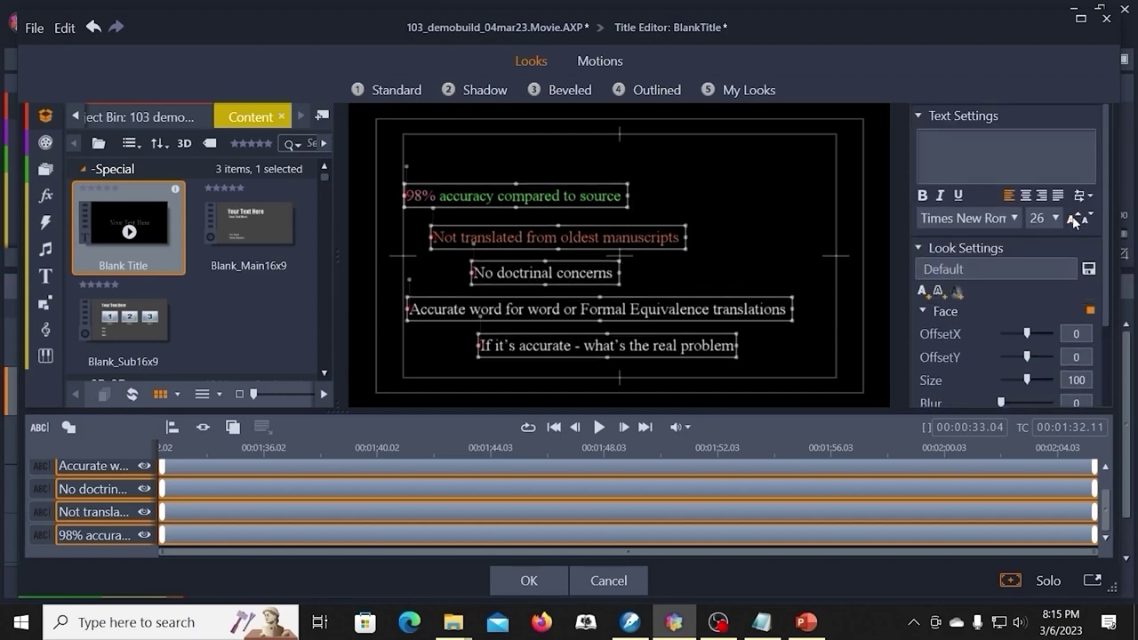
click(1073, 219)
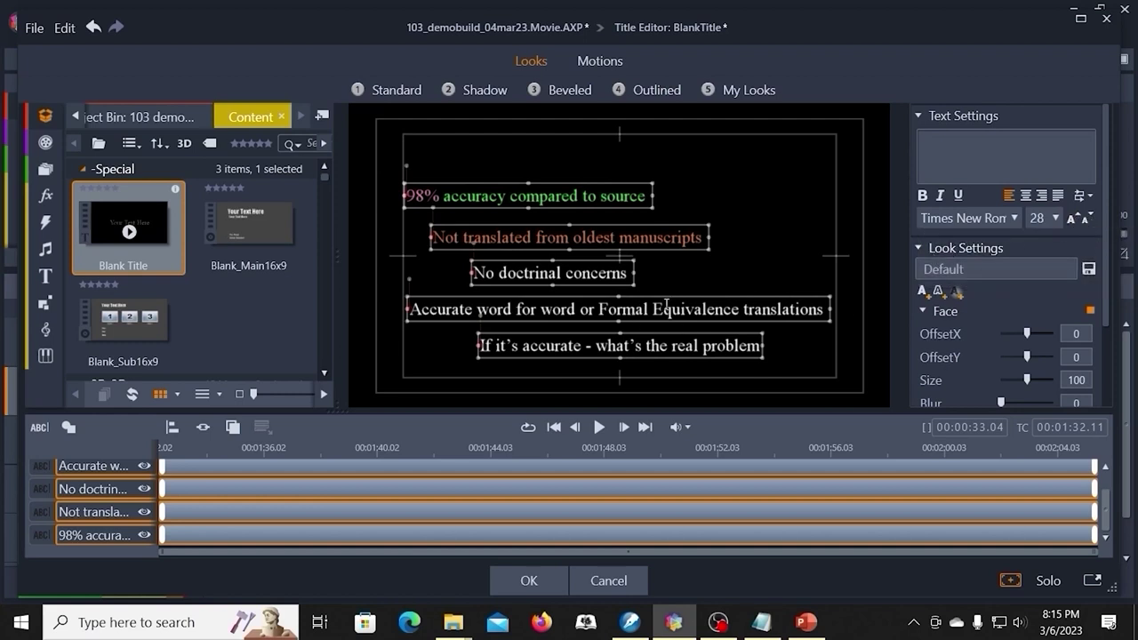
click(1086, 222)
click(1086, 222)
click(652, 188)
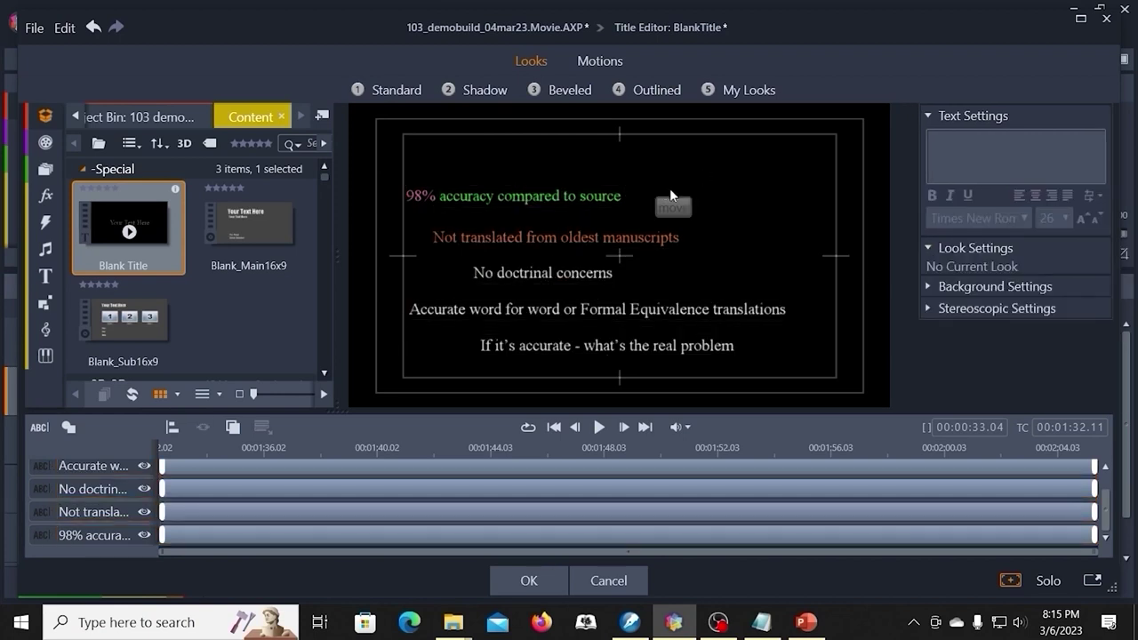
- Give the 'No doctrinal concerns' line a light teal fill (92, 226, 224)
click(592, 196)
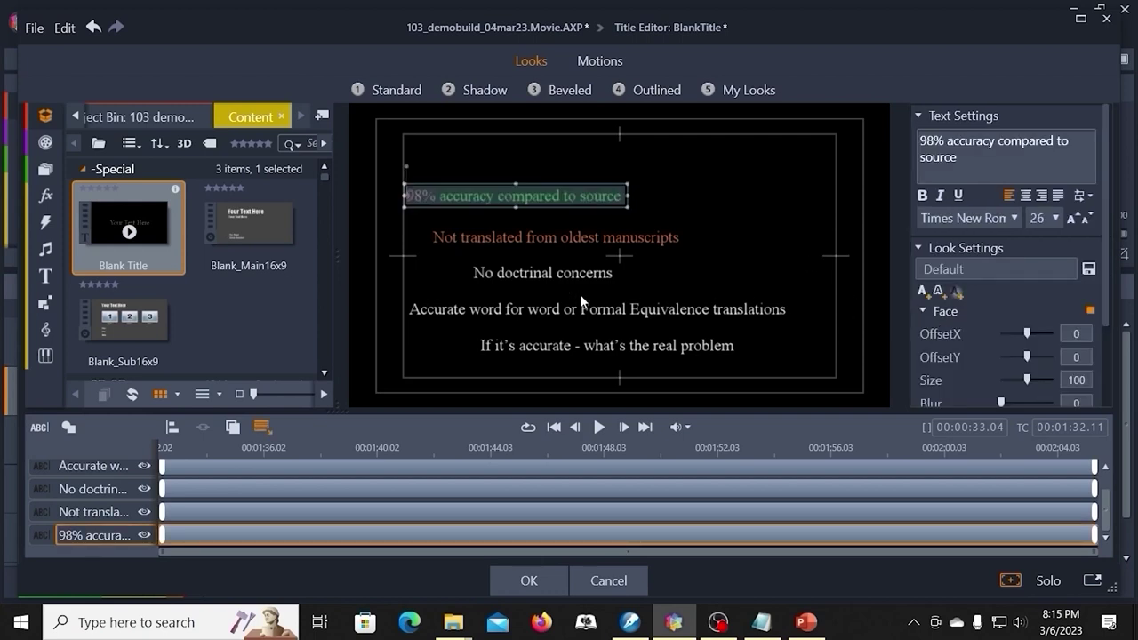
click(618, 263)
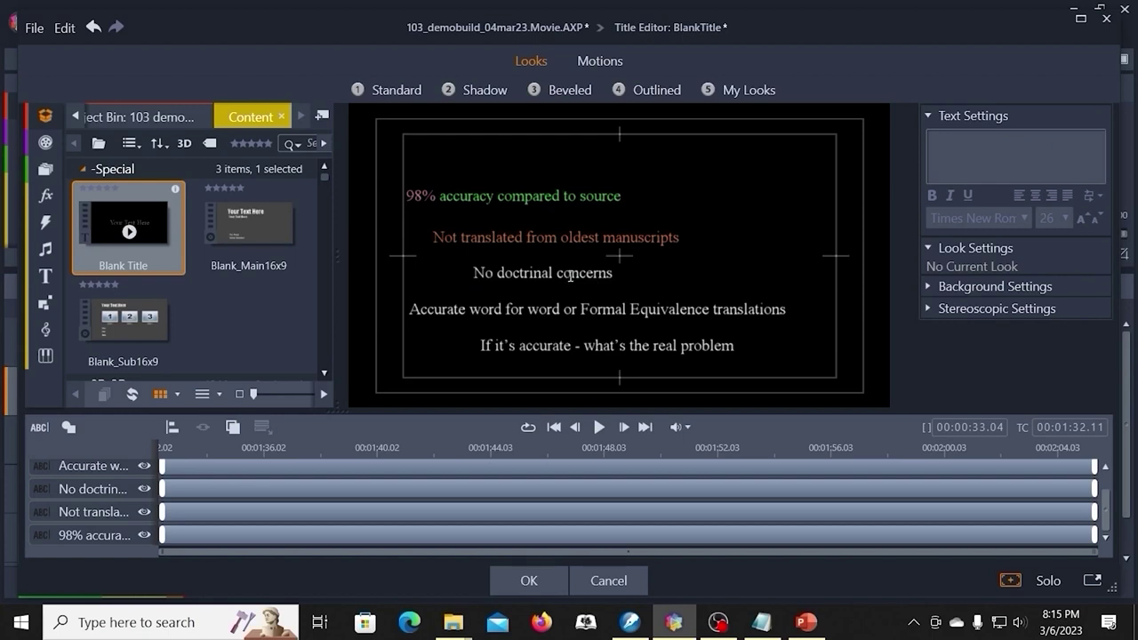
click(573, 274)
double_click(574, 273)
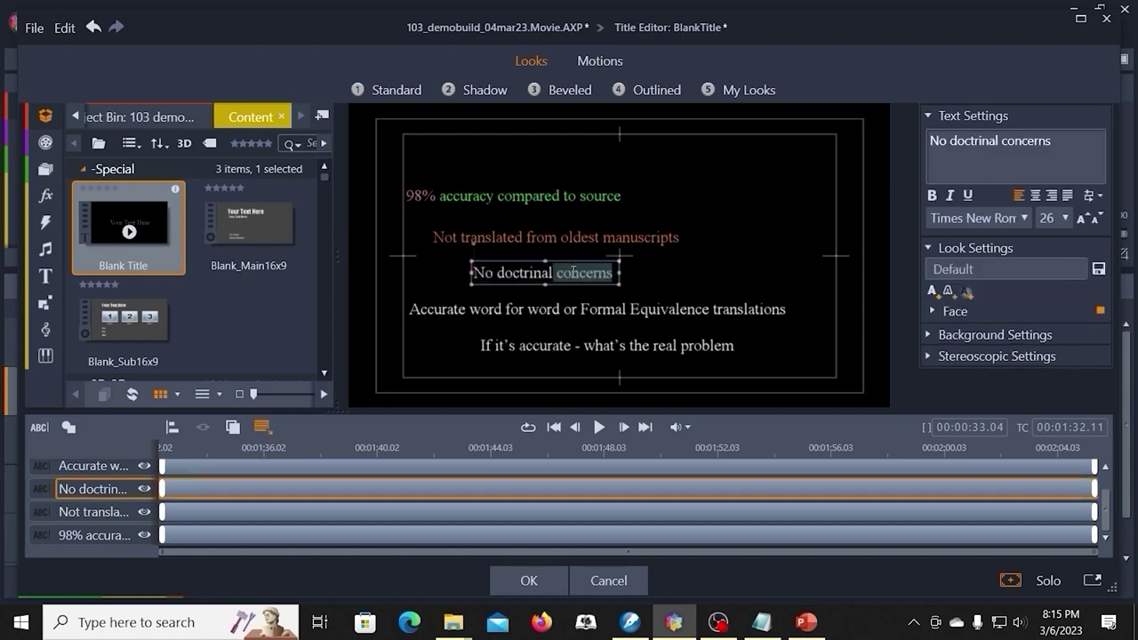
triple_click(581, 272)
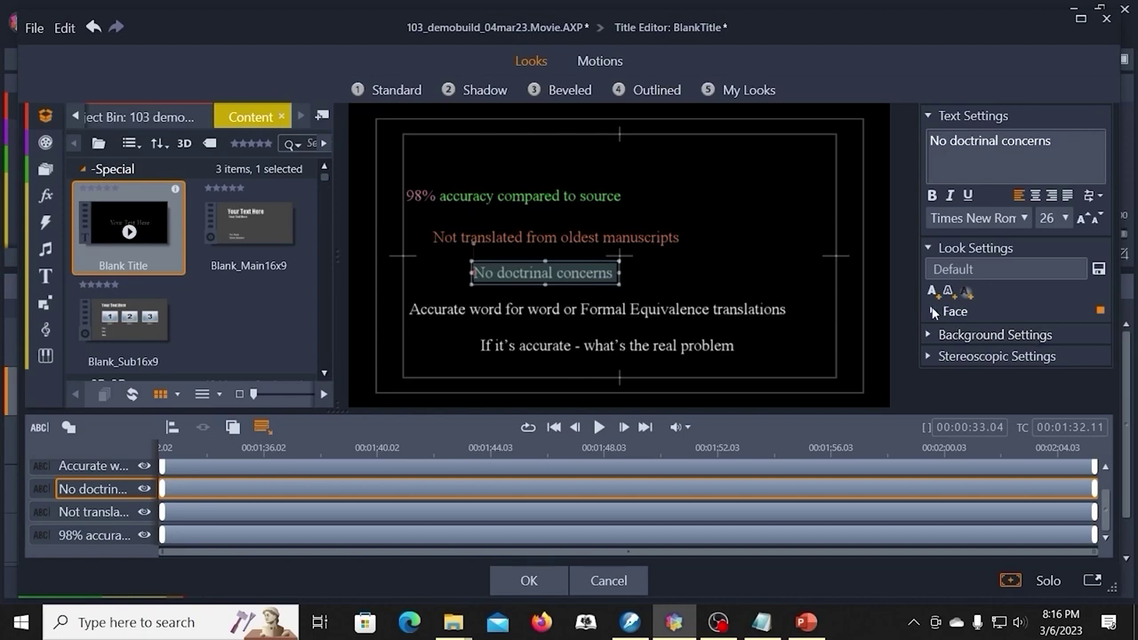
click(927, 311)
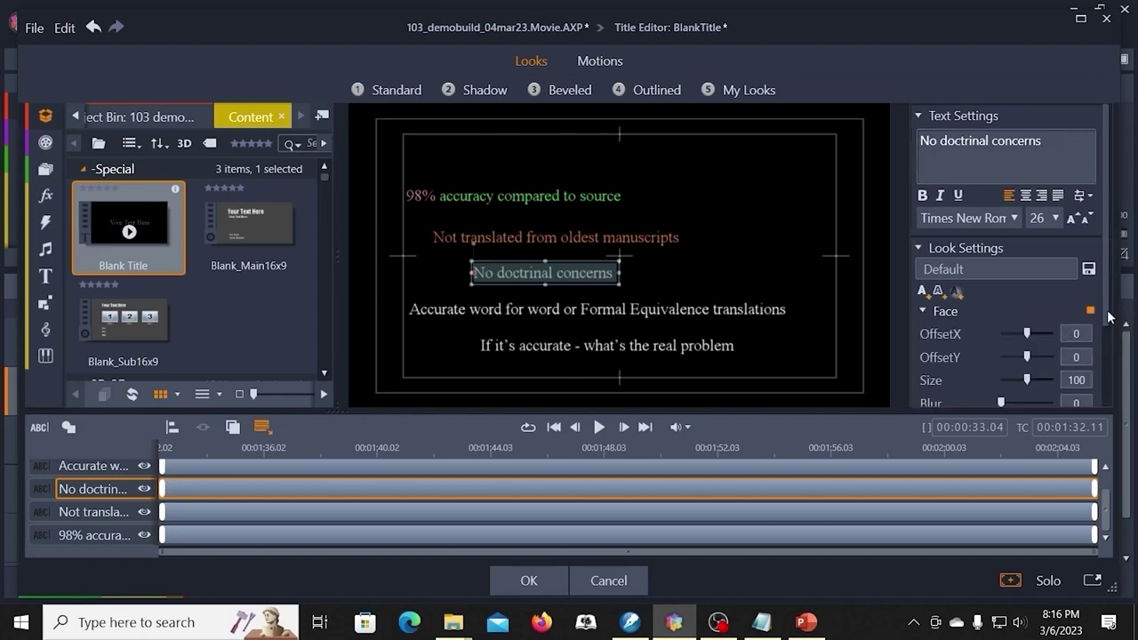
scroll(1073, 355, down, 3)
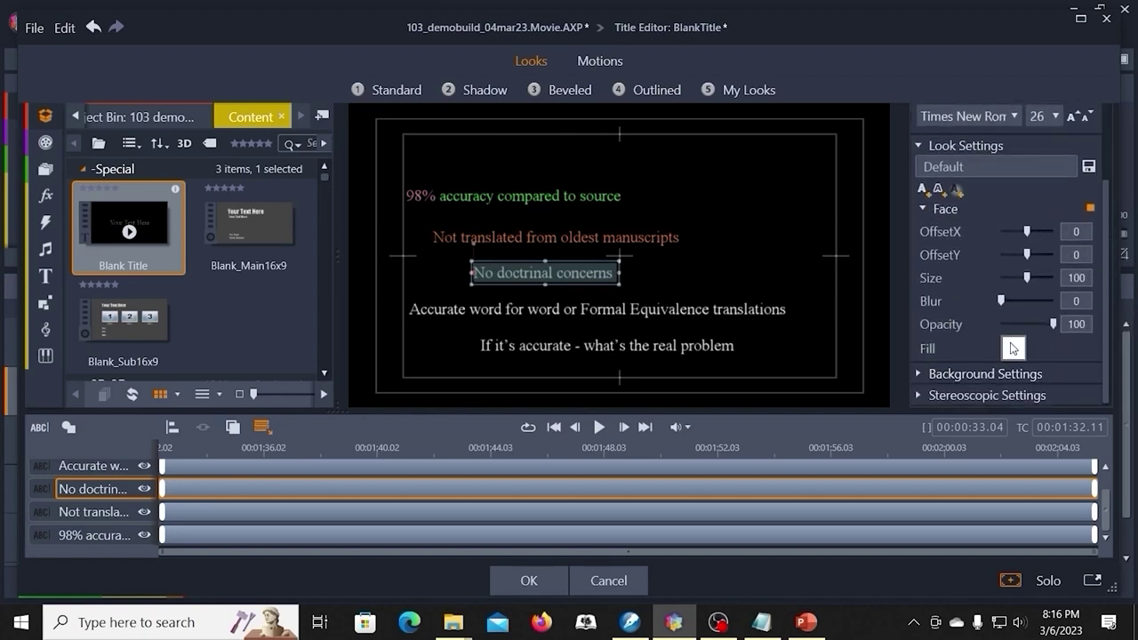
click(1013, 348)
click(1016, 305)
click(978, 277)
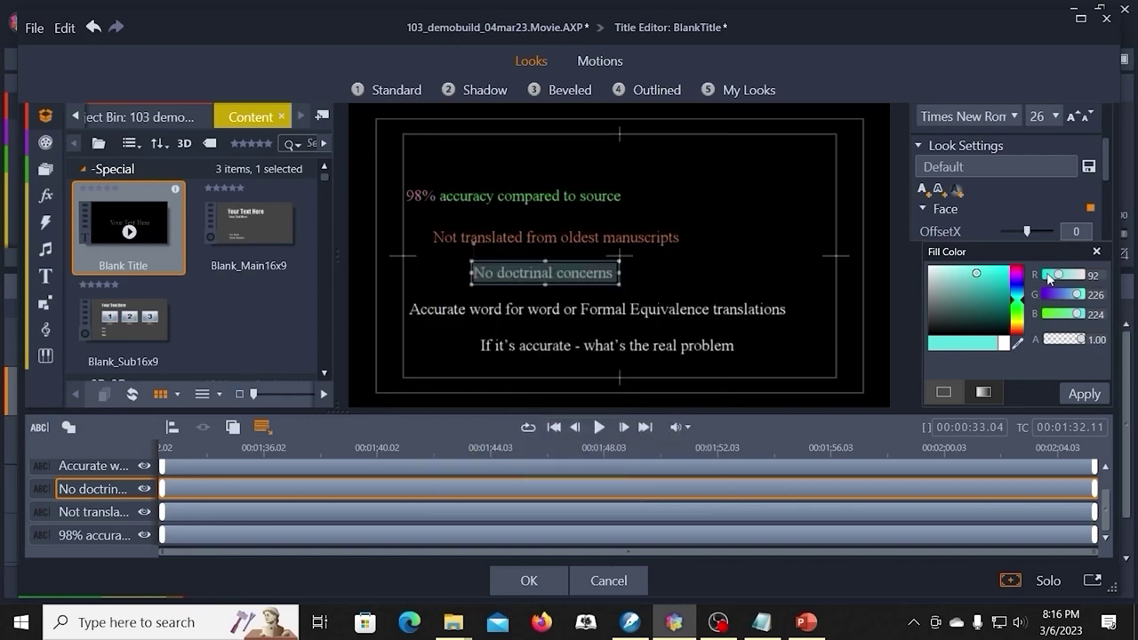
click(1089, 394)
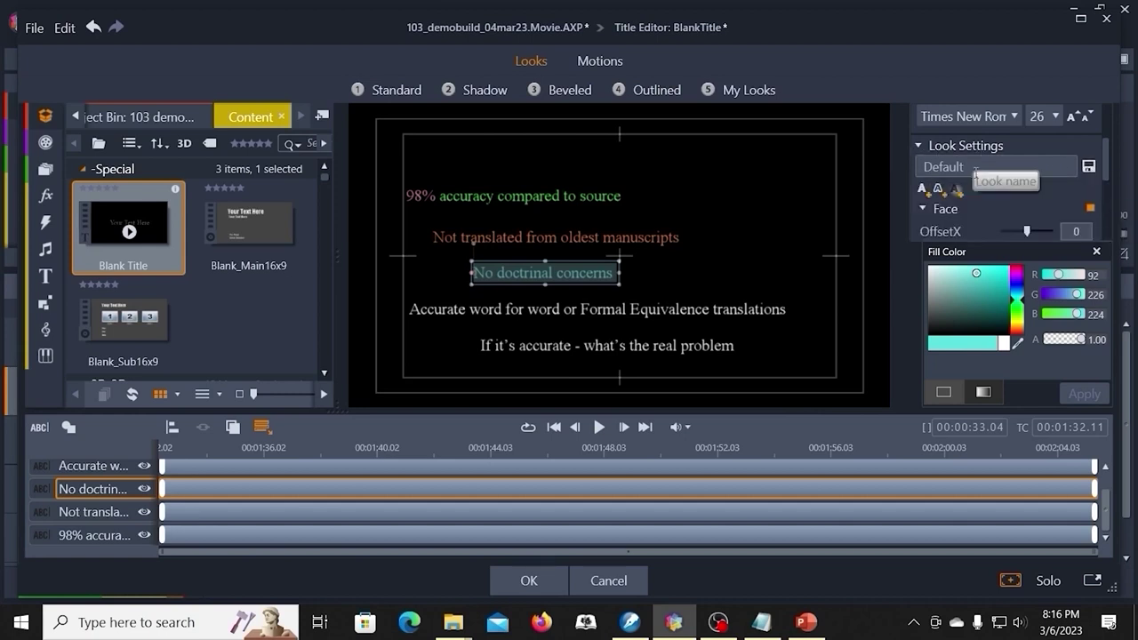
- Save the current teal look to My Looks under the name 103demo
click(1089, 167)
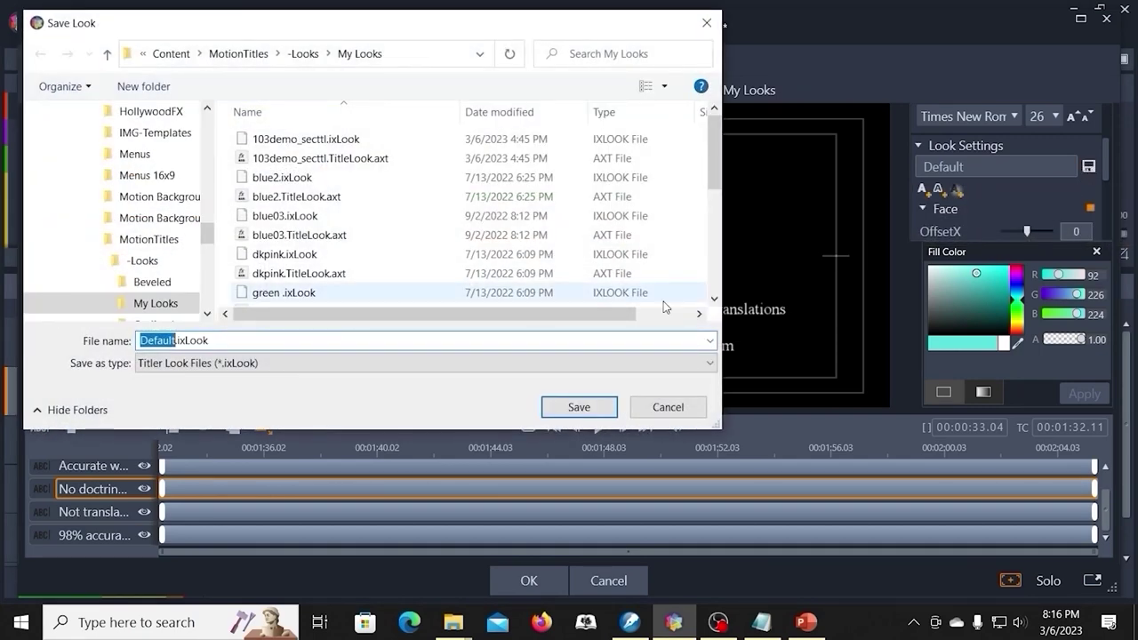
text(103demo2)
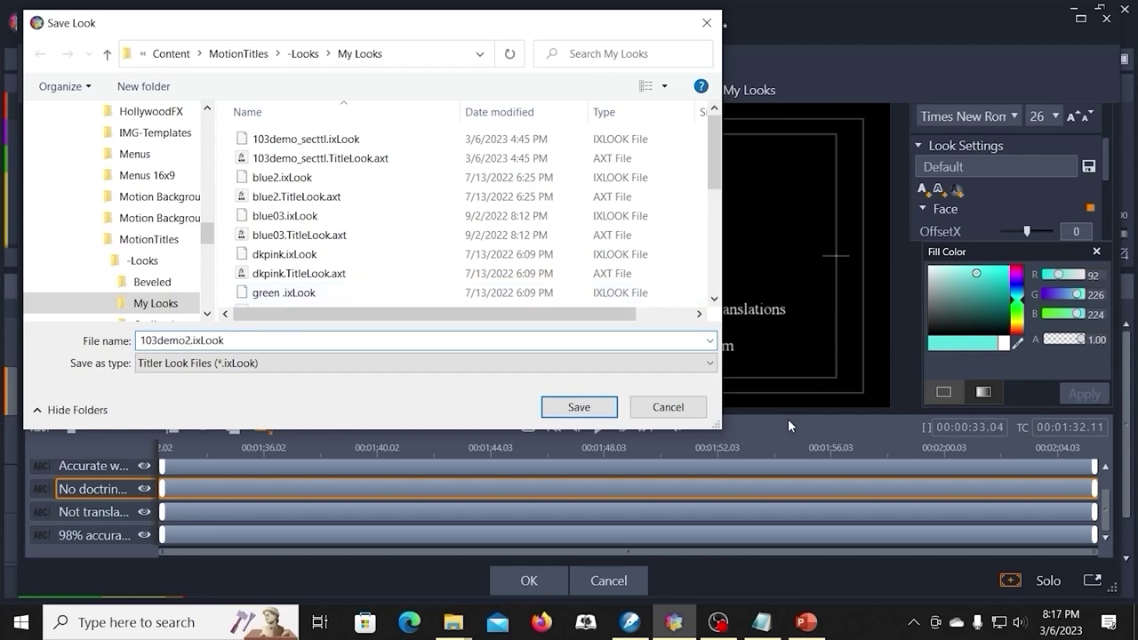
click(578, 407)
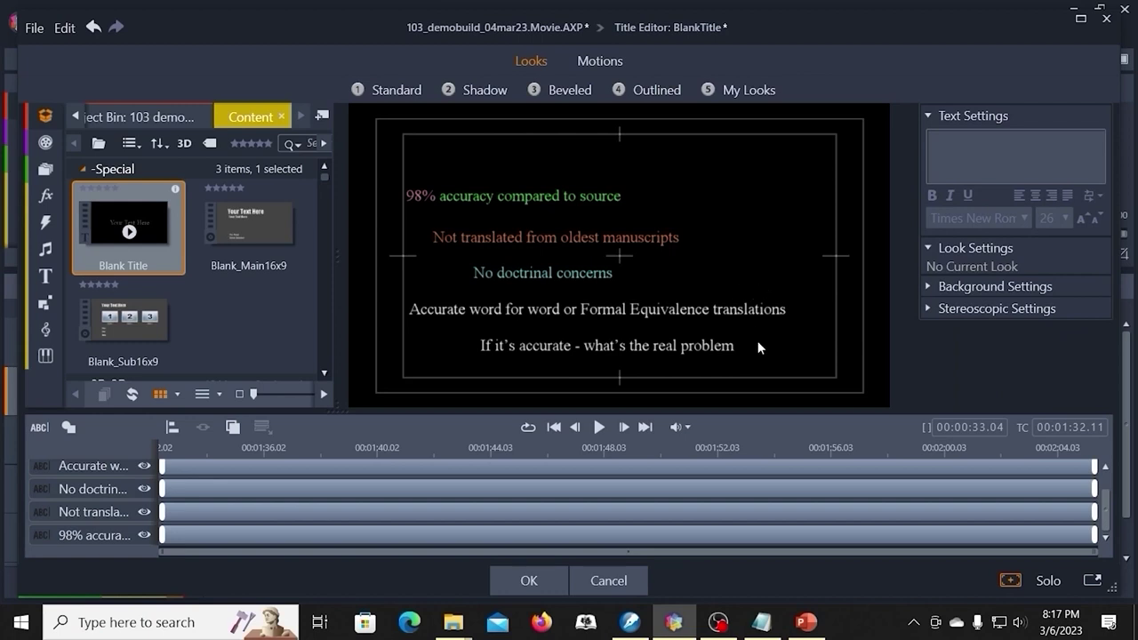
- Apply the saved 103demo2 look to the 'If it's accurate - what's the real problem' line
click(693, 348)
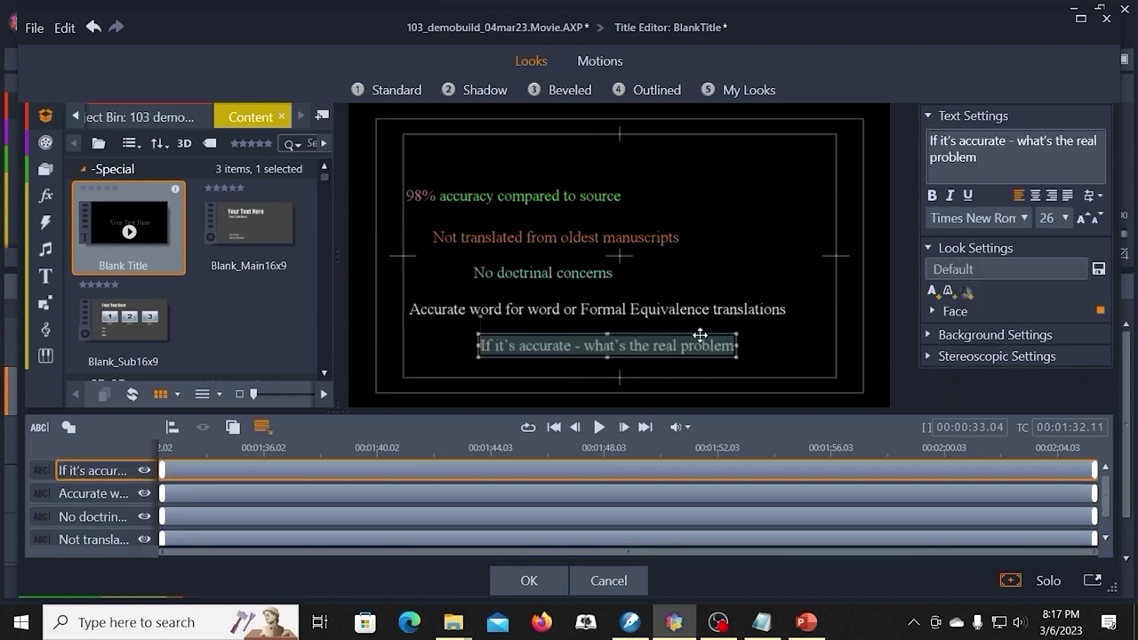
double_click(701, 345)
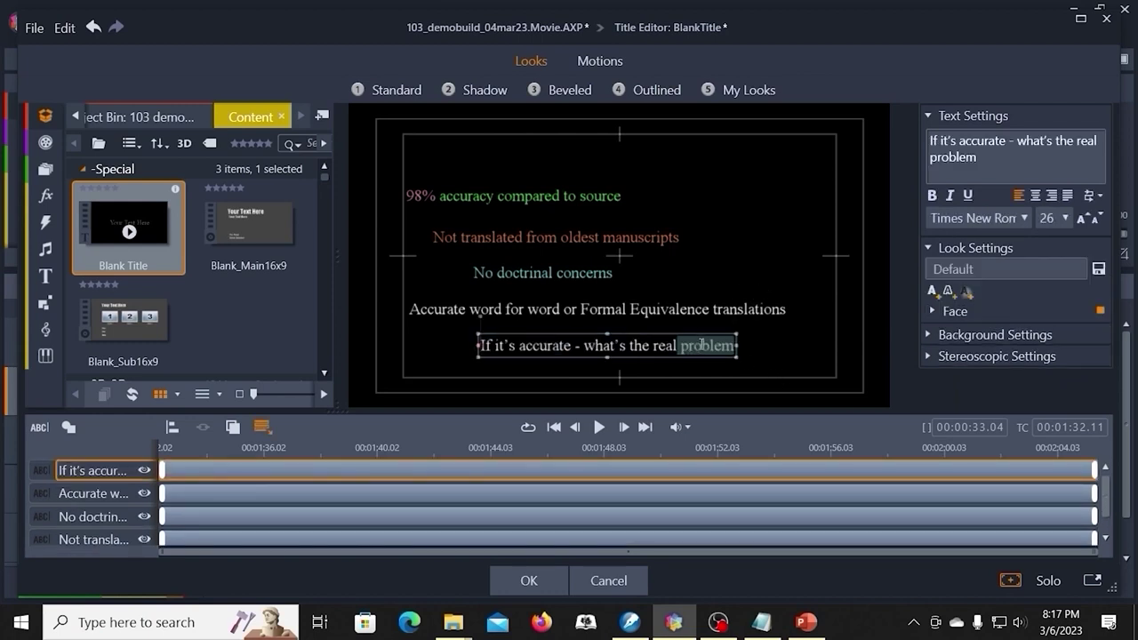
triple_click(714, 347)
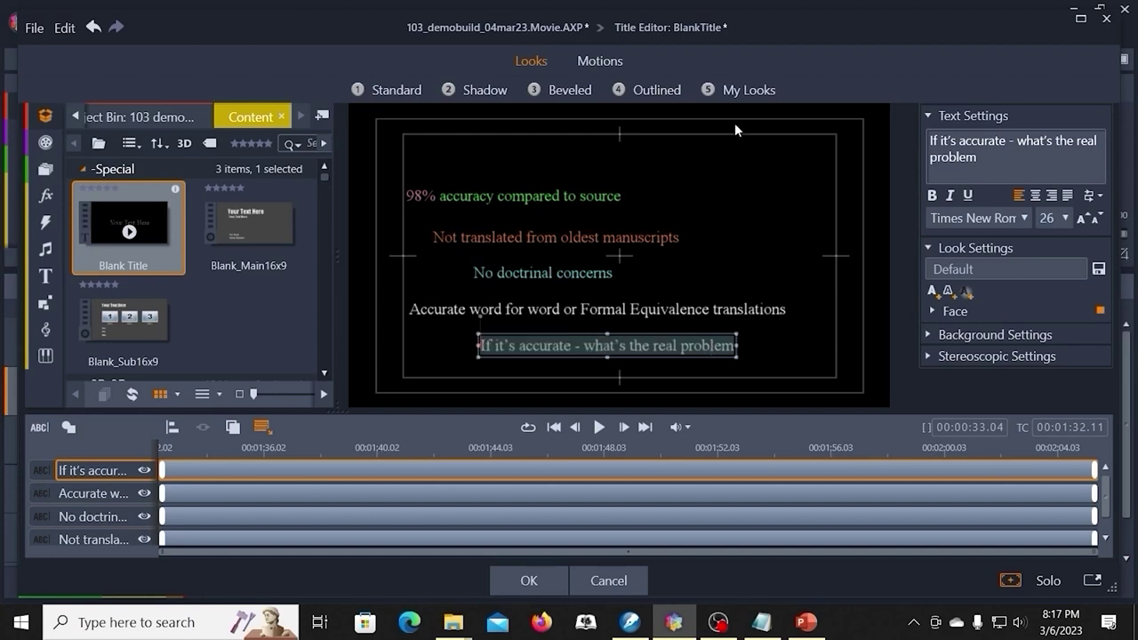
click(755, 89)
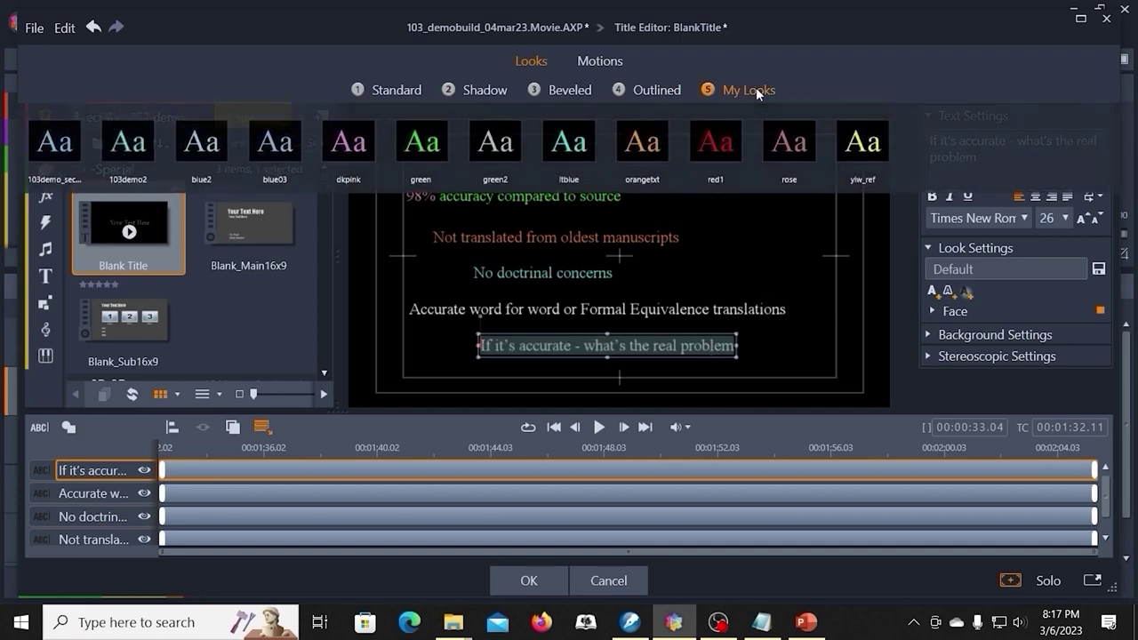
click(131, 163)
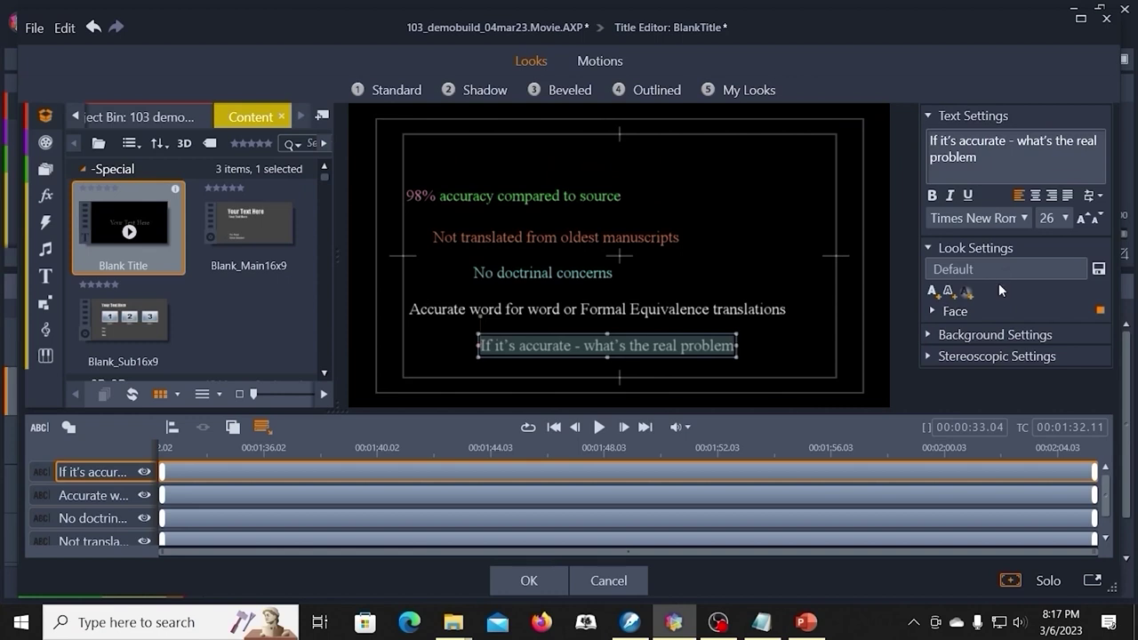
mouse_move(751, 88)
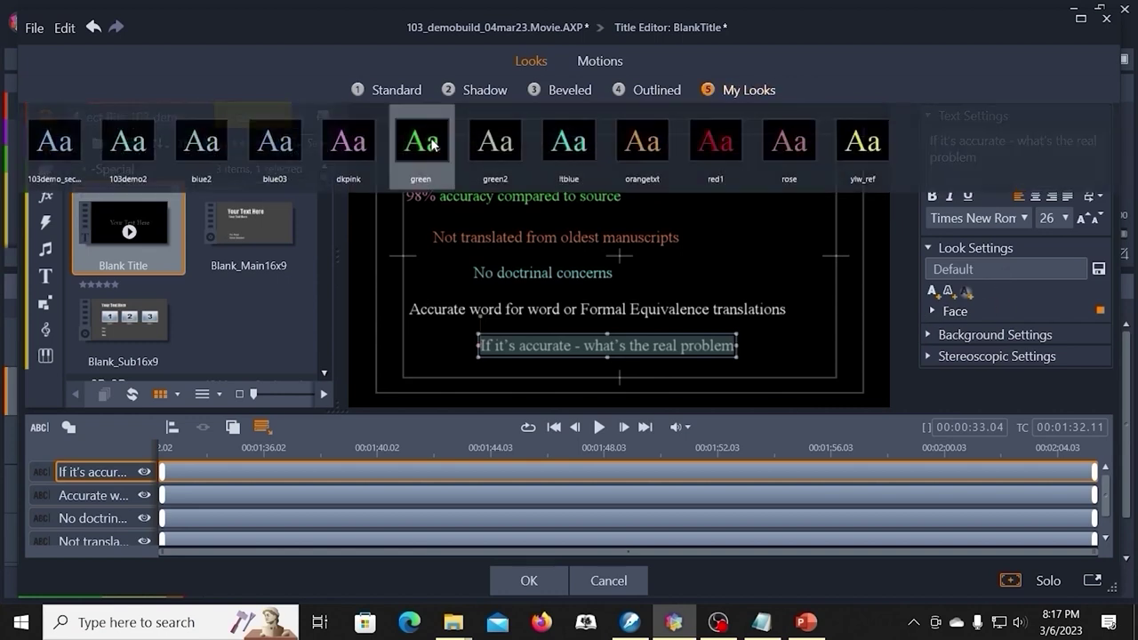
click(113, 150)
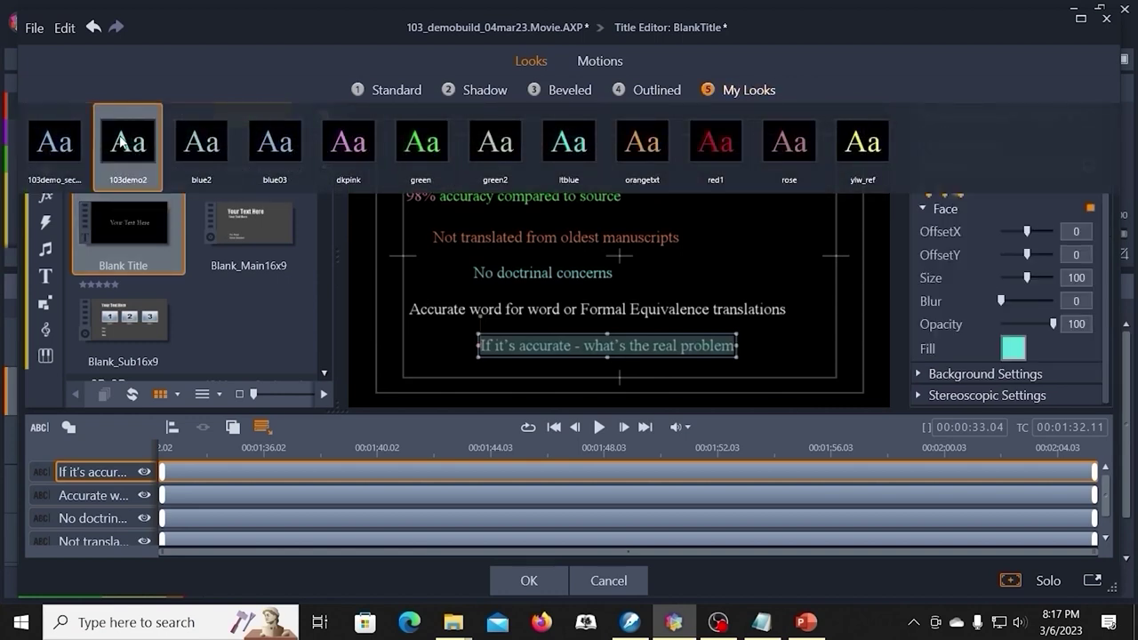
click(715, 256)
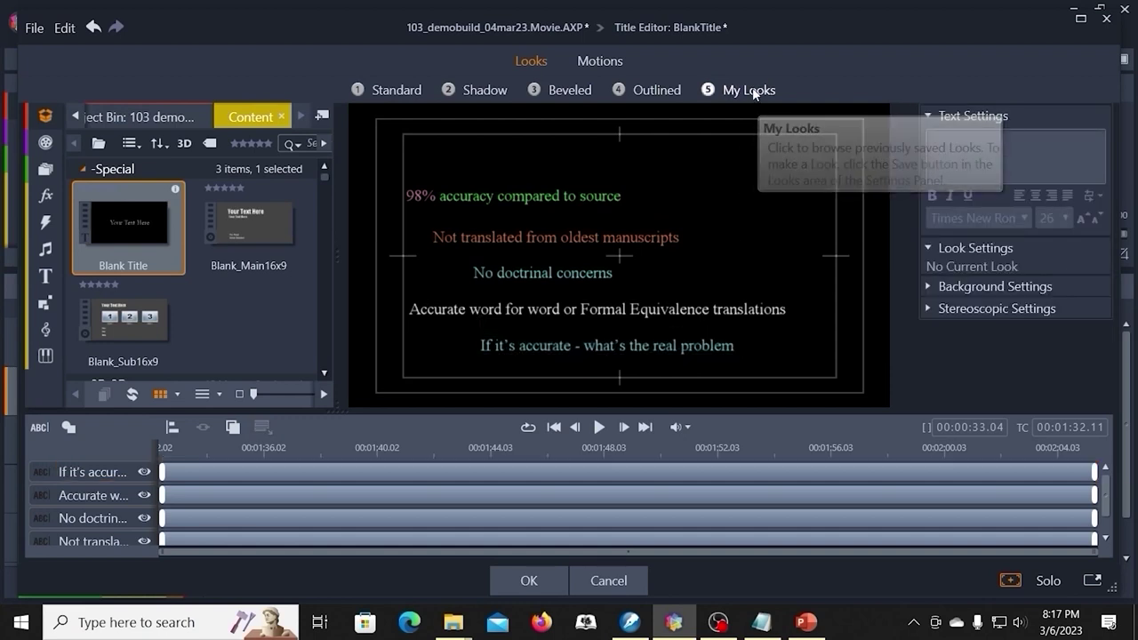
mouse_move(752, 91)
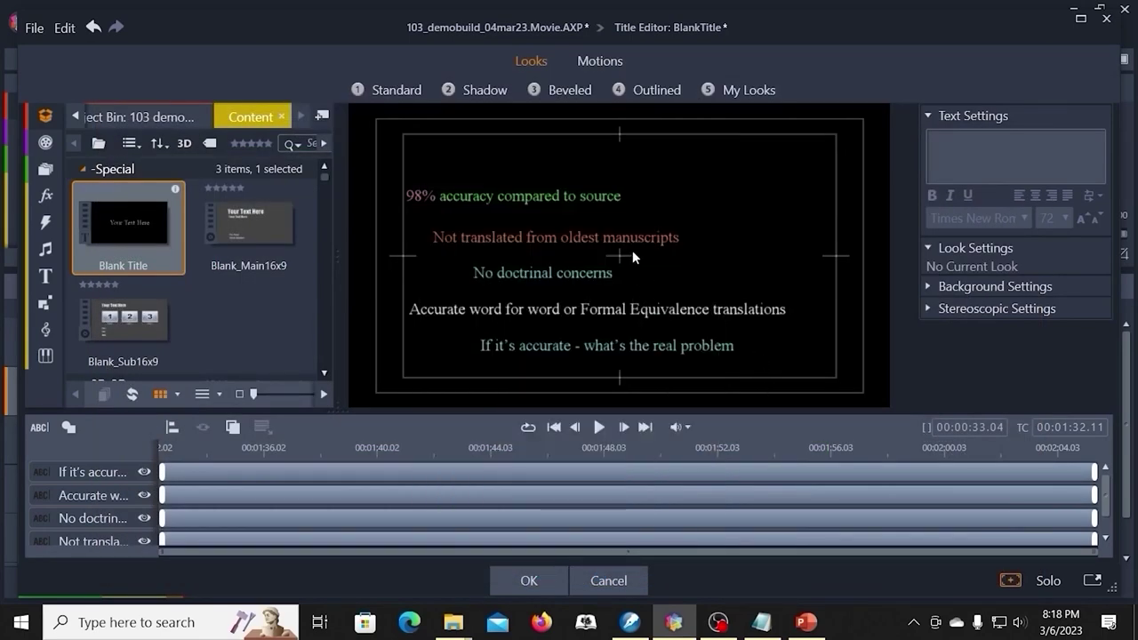
- Apply a shadow preset look to the 'Accurate word for word or Formal Equivalence translations' line
click(531, 195)
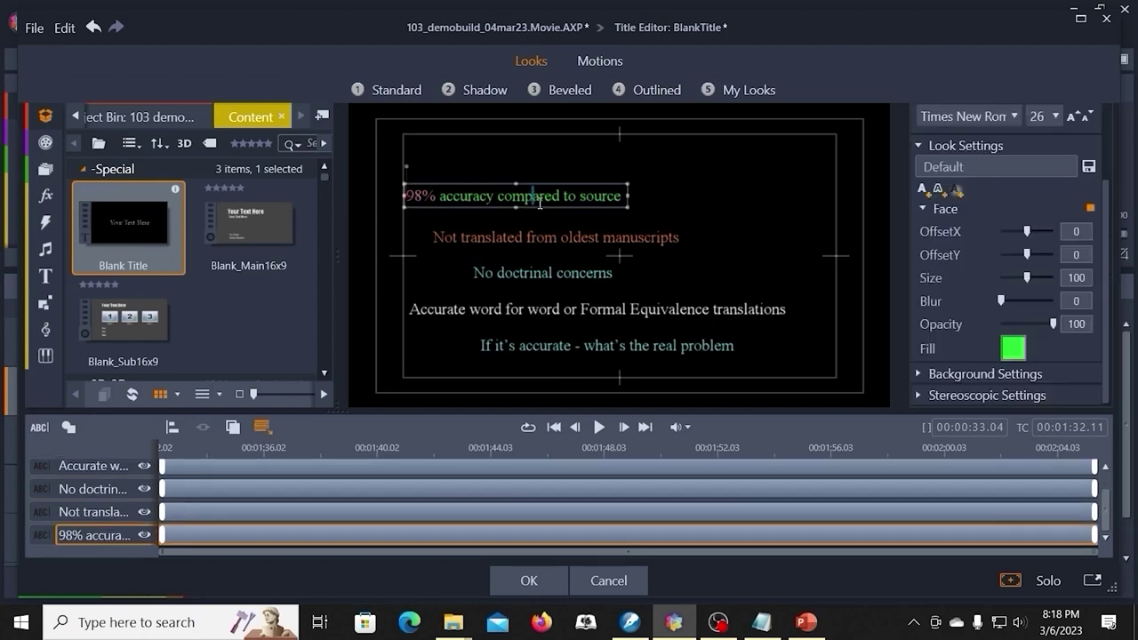
click(566, 308)
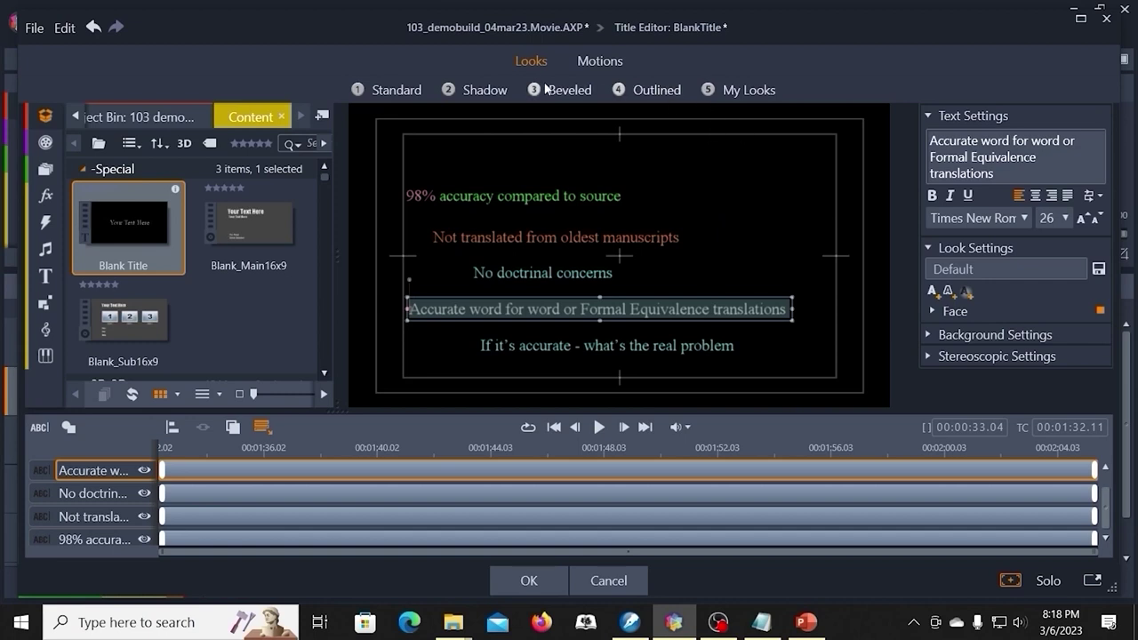
click(493, 90)
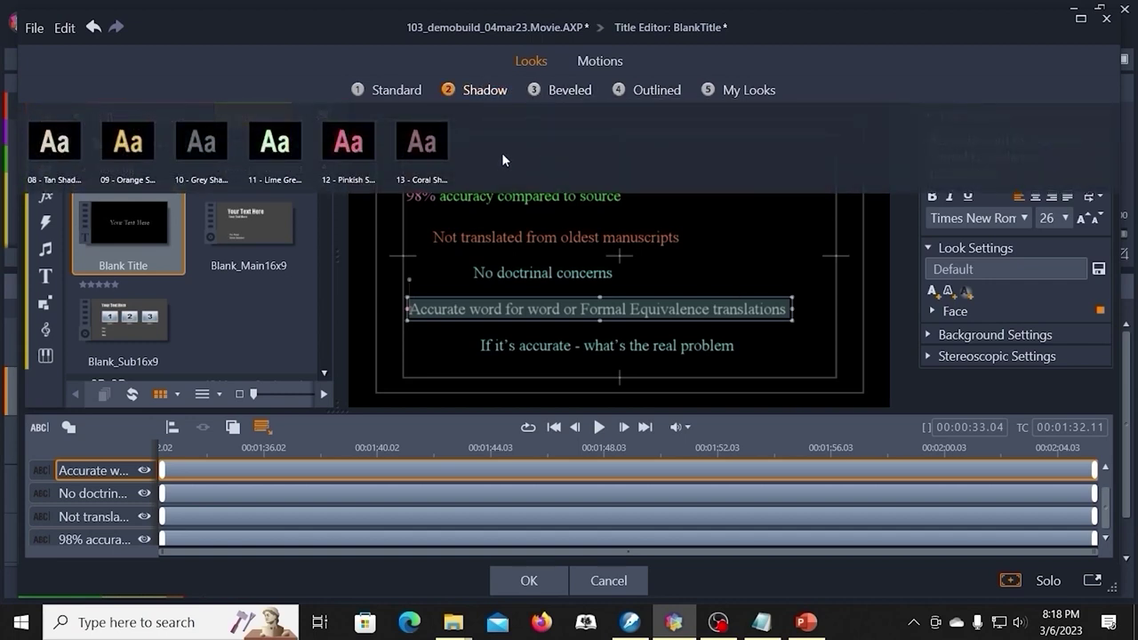
click(213, 144)
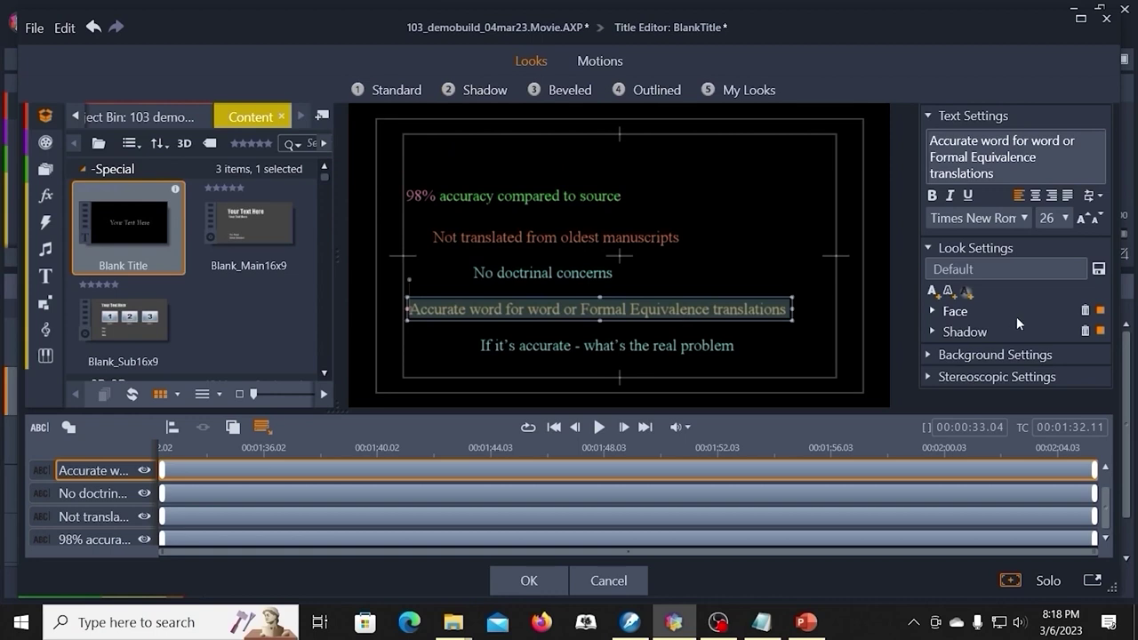
click(933, 311)
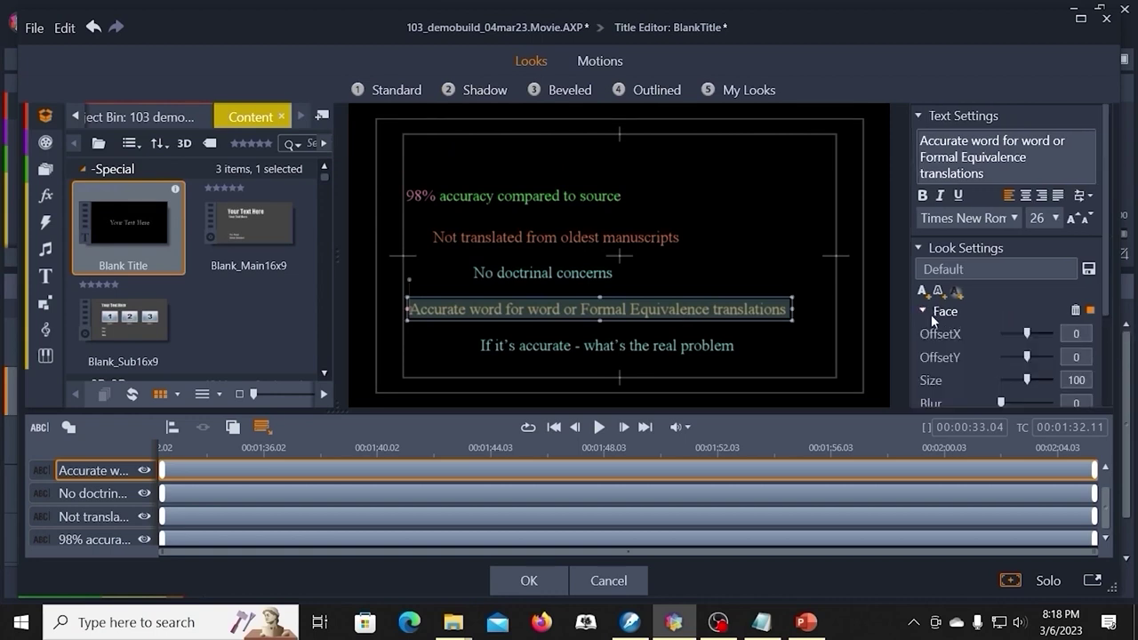
- Set the fourth line's shadow fill colour to black (0, 0, 0)
scroll(1093, 280, down, 3)
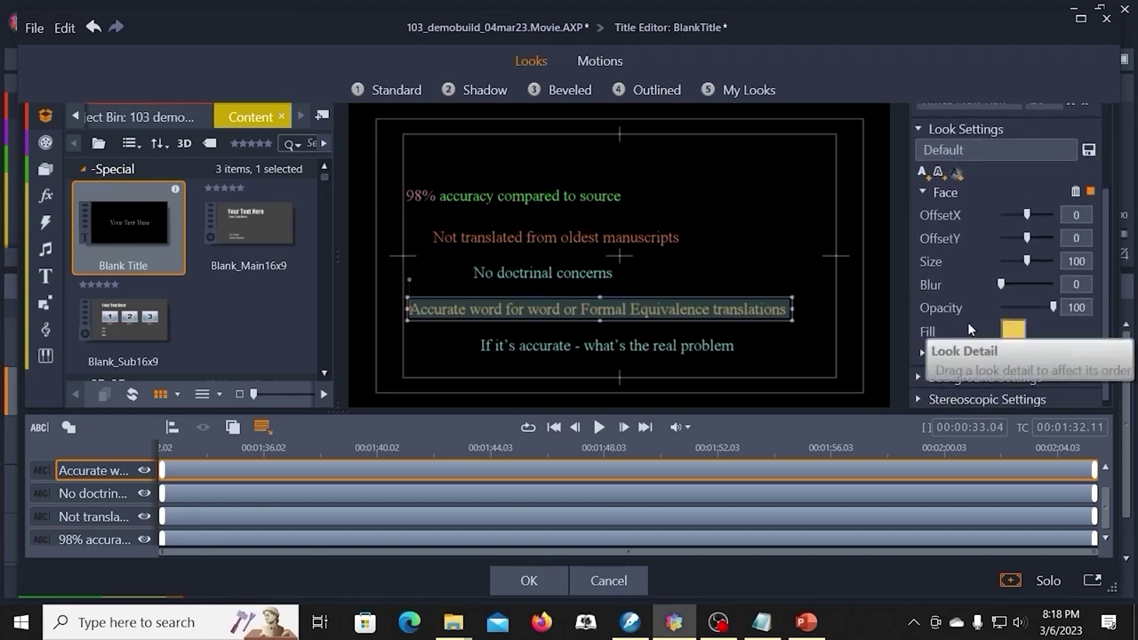
click(923, 354)
drag(1109, 313, 1108, 407)
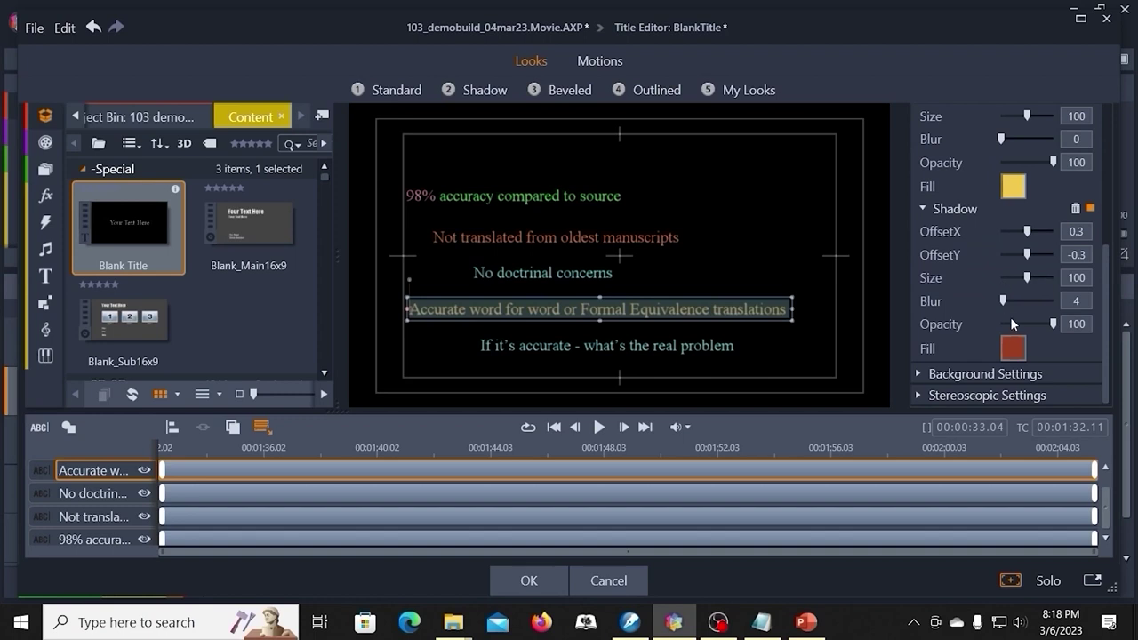
click(1013, 347)
mouse_move(993, 295)
mouse_down()
mouse_move(973, 342)
mouse_move(955, 343)
mouse_up()
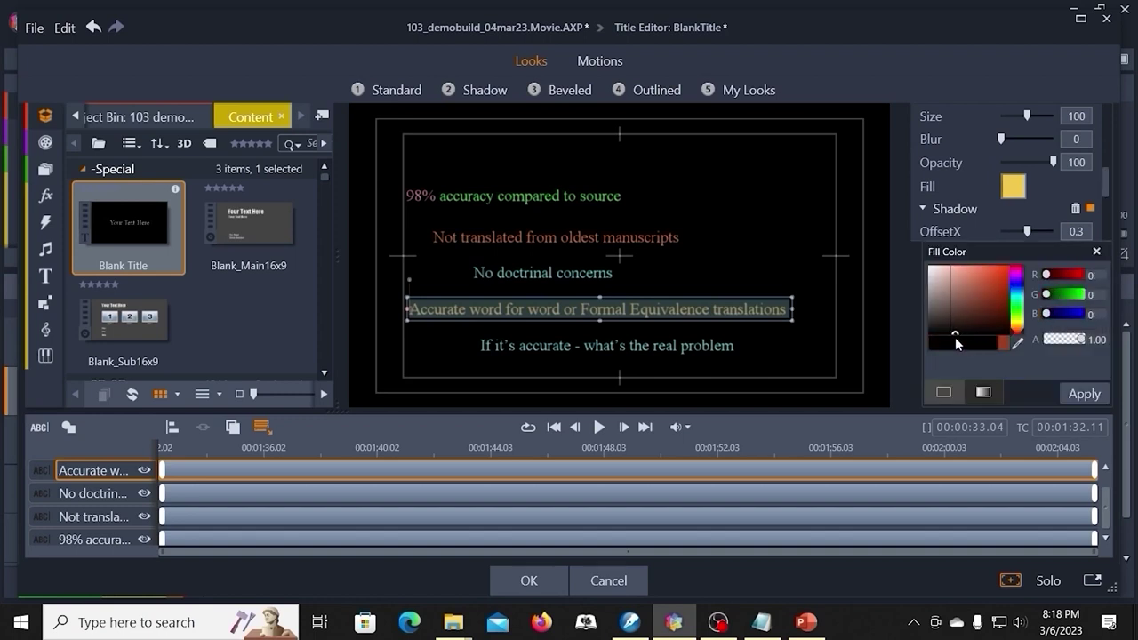
click(974, 305)
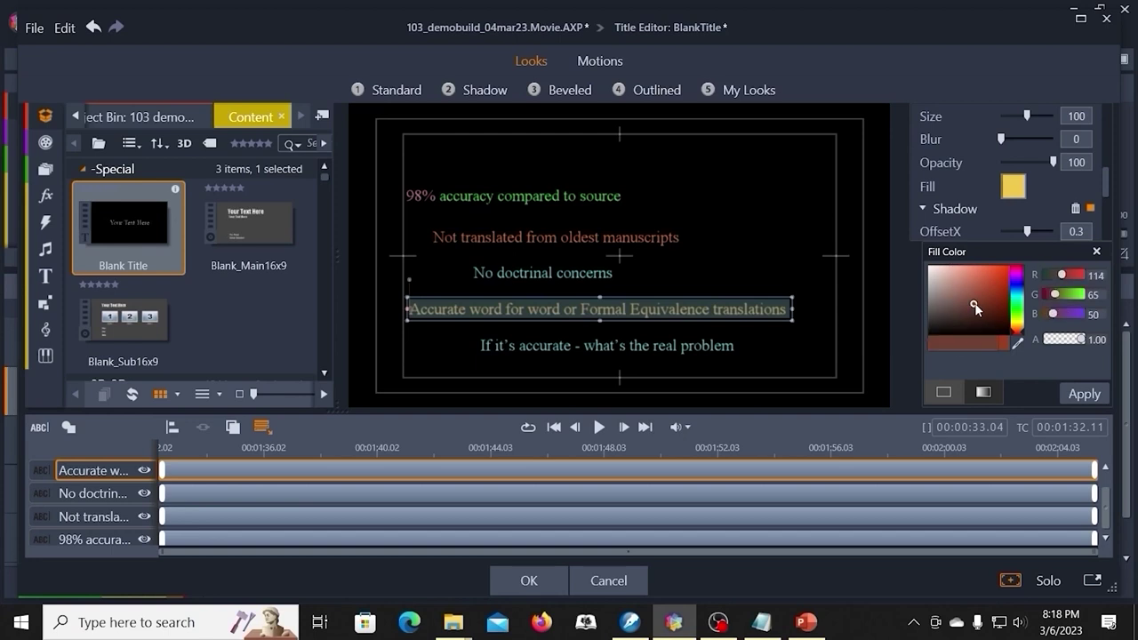
drag(976, 306, 972, 342)
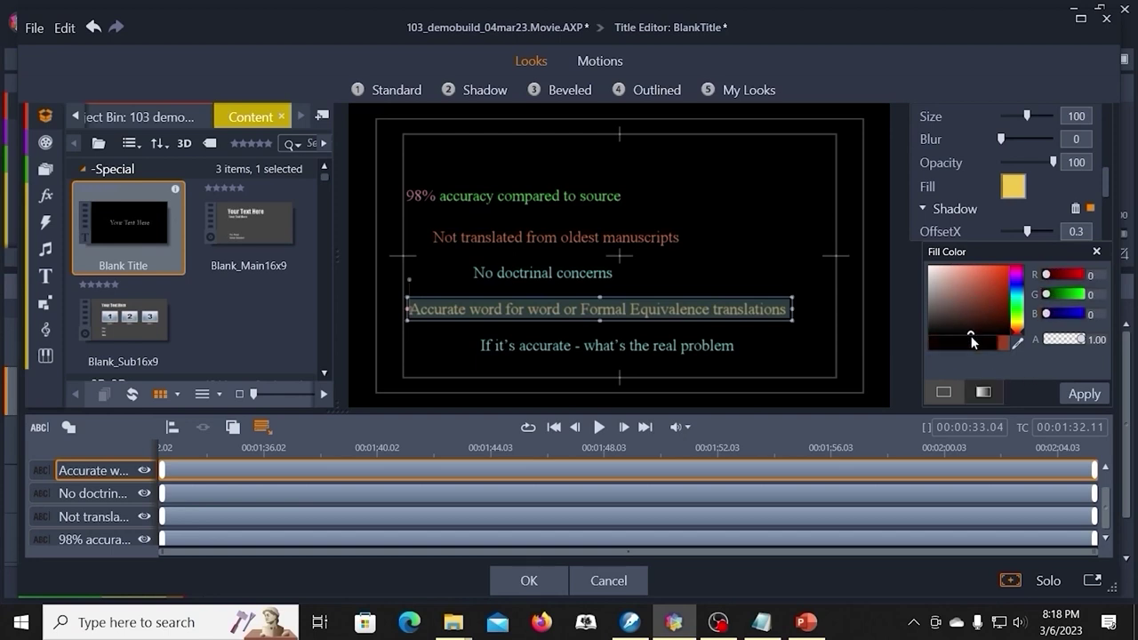
click(1084, 396)
click(1098, 253)
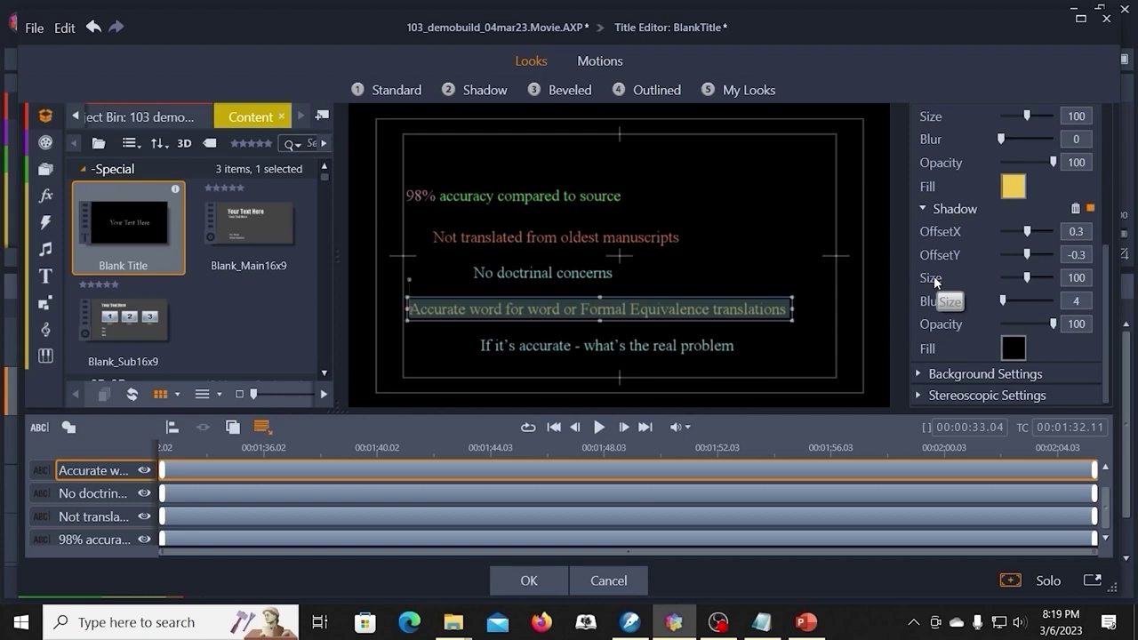
- Raise the shadow size from 100 to 108
click(1076, 277)
text(108)
key(Return)
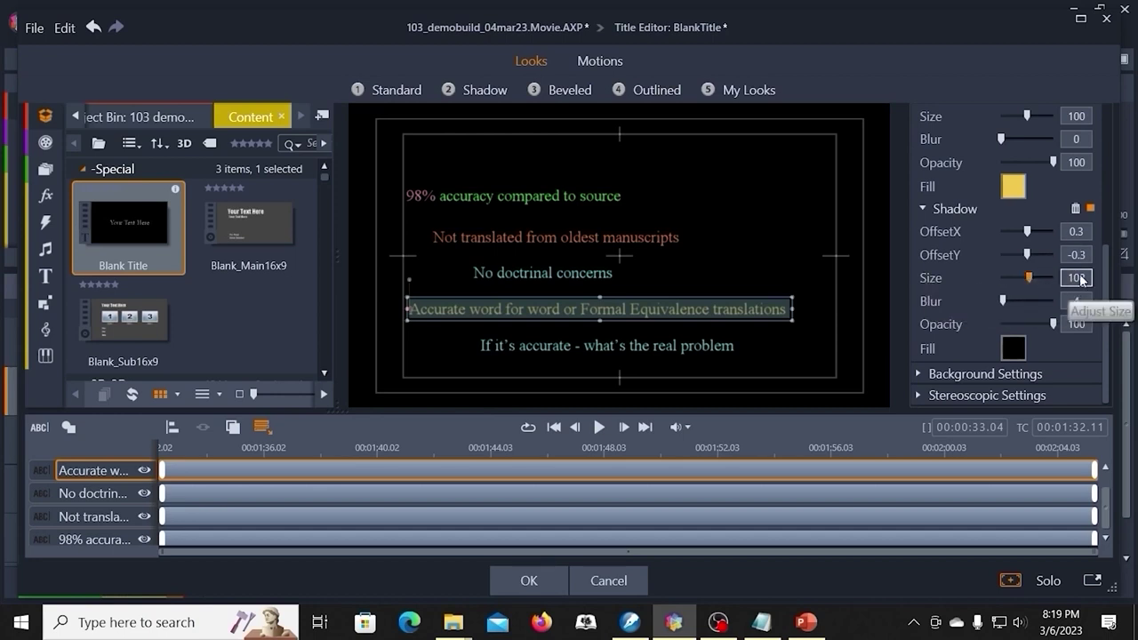
drag(1111, 357, 1108, 235)
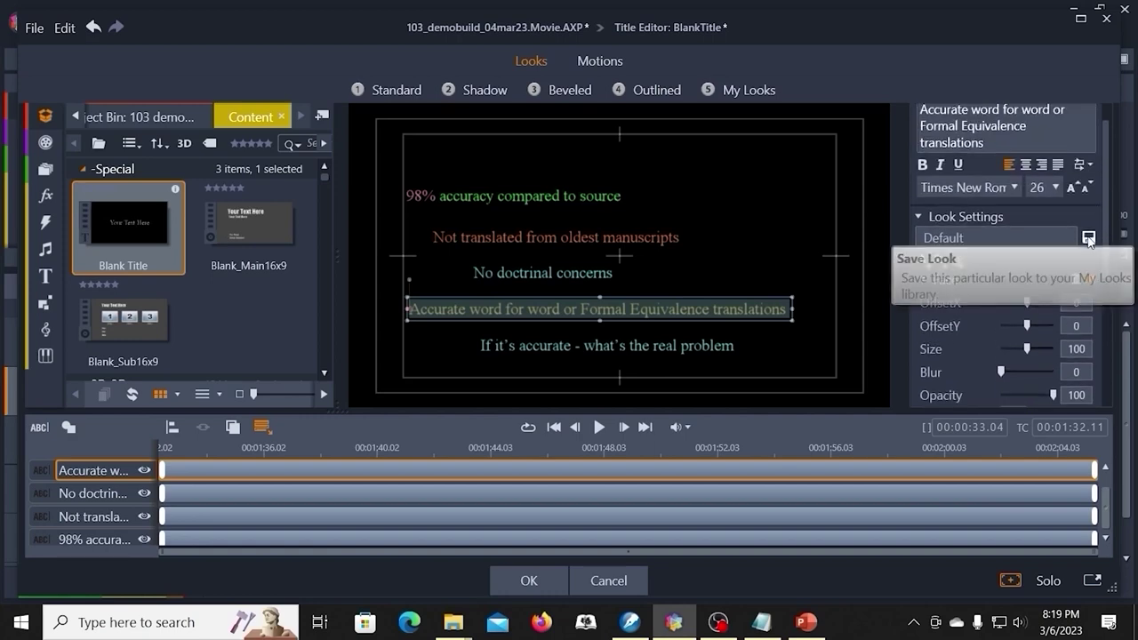
- Save the shadow look to My Looks as 103_shadow01.ixLook
click(1089, 238)
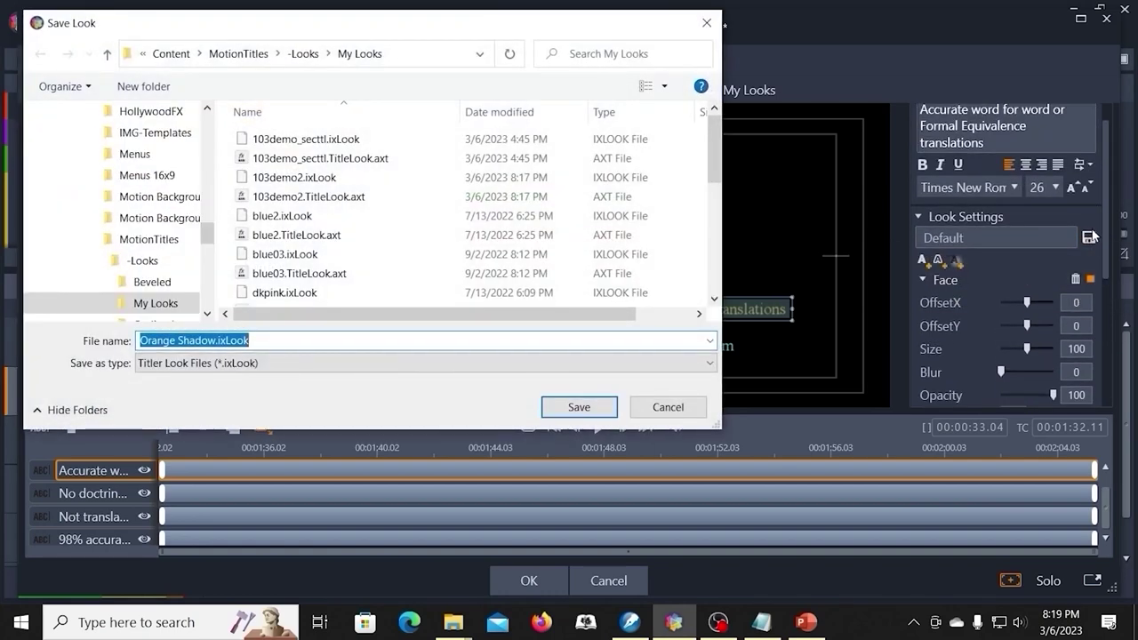
text(103_shadow01.ixLook)
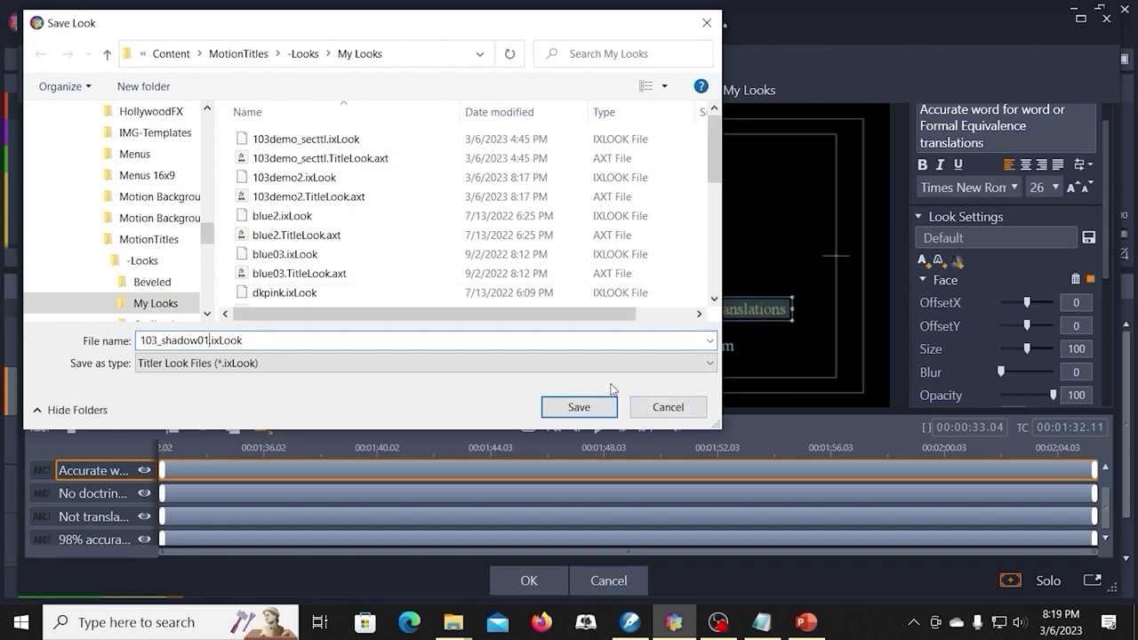
click(587, 408)
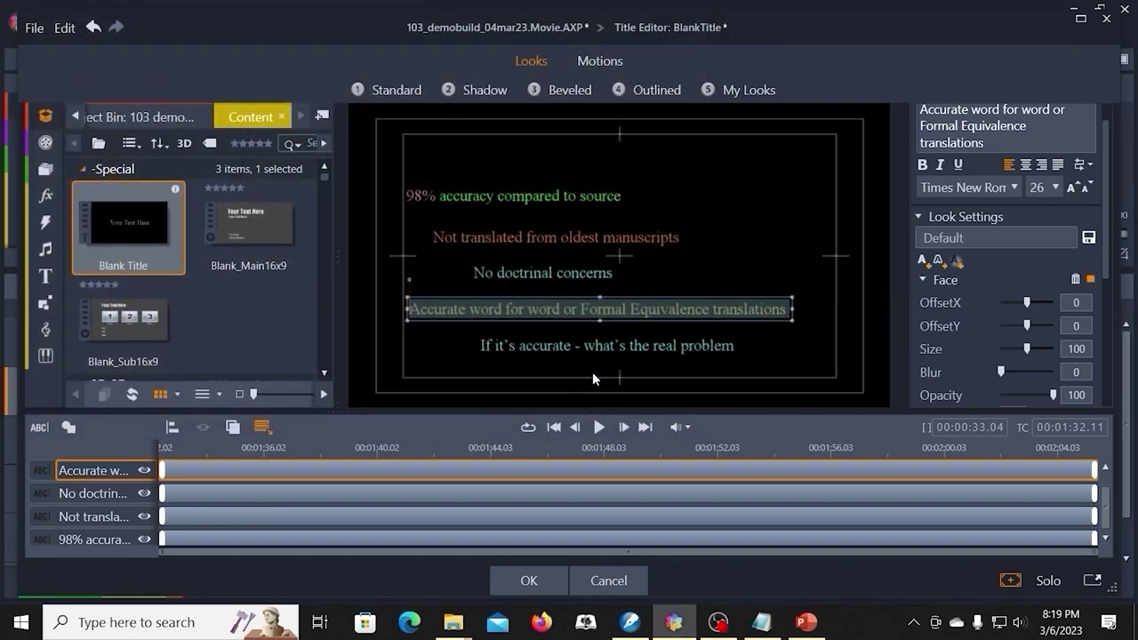
click(807, 299)
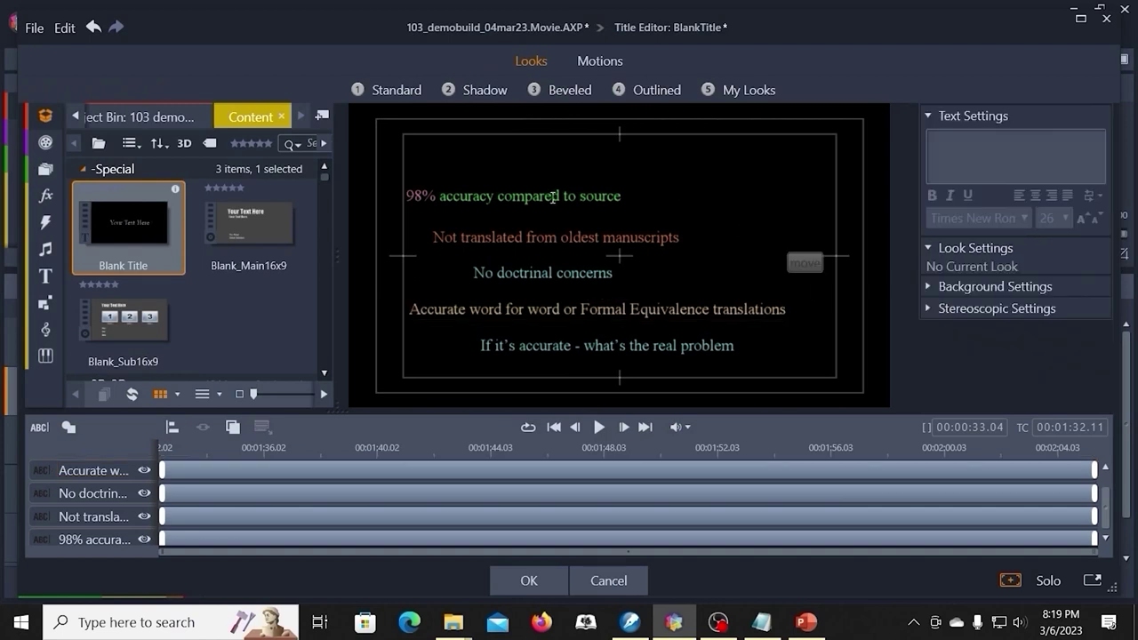
- Apply the saved 103_shadow01 look from My Looks to the 'Not translated from oldest manuscripts' line
click(551, 238)
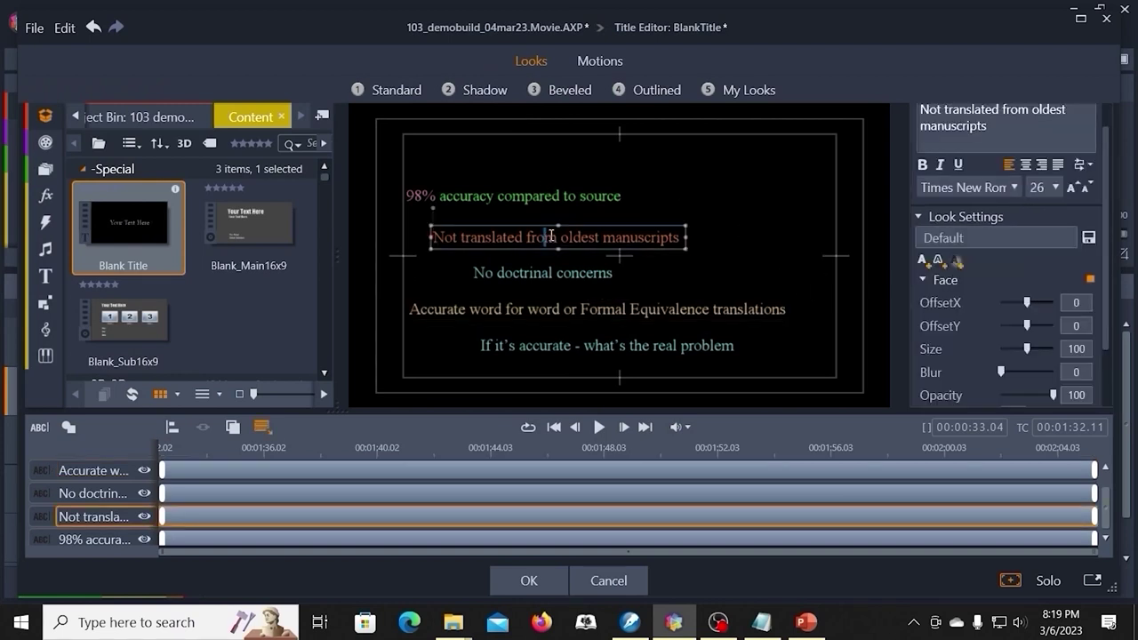
key(ctrl+a)
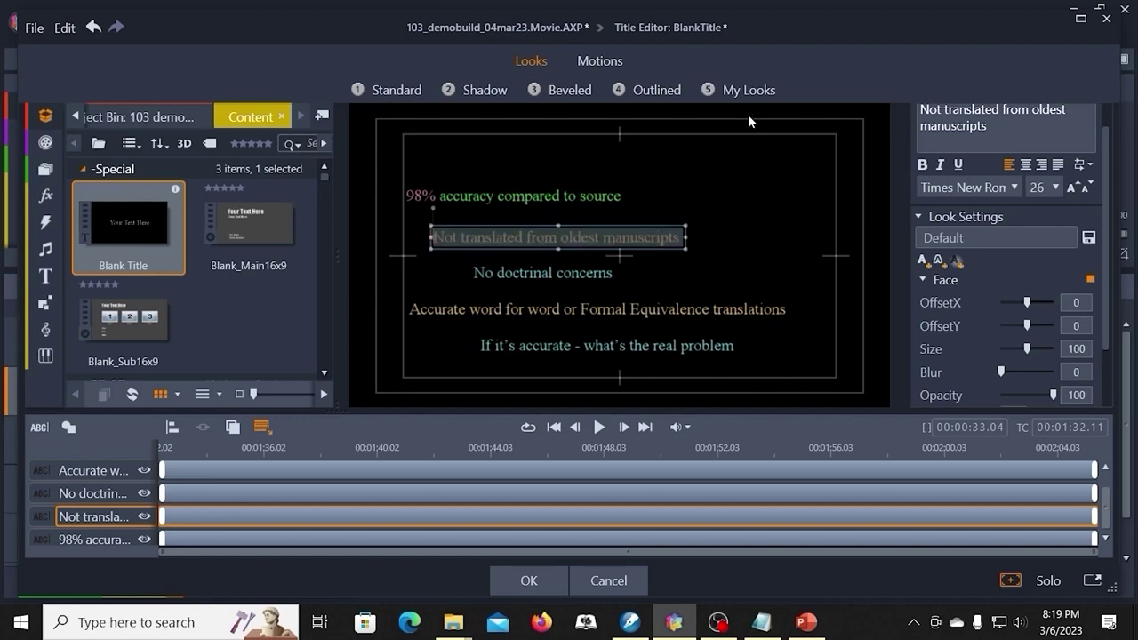
click(751, 89)
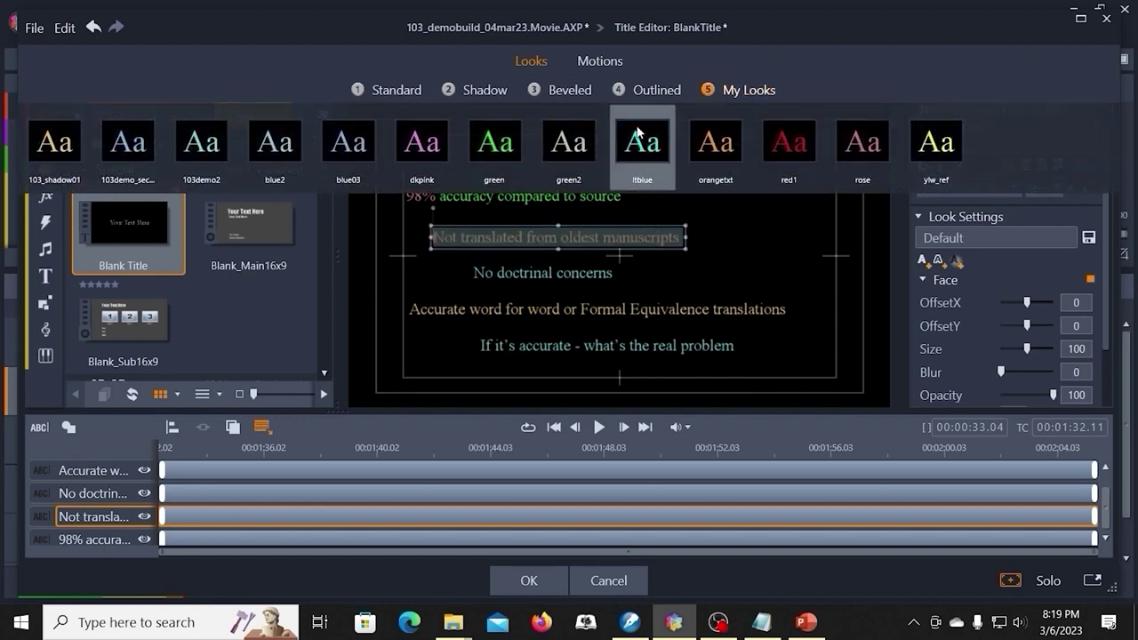
click(54, 148)
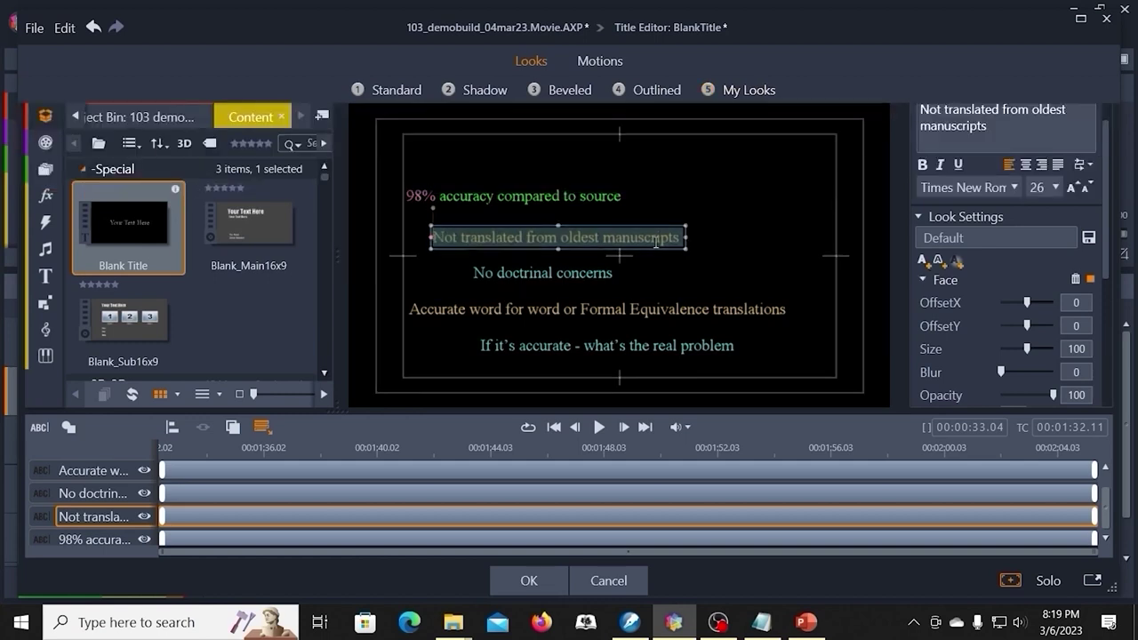
click(720, 228)
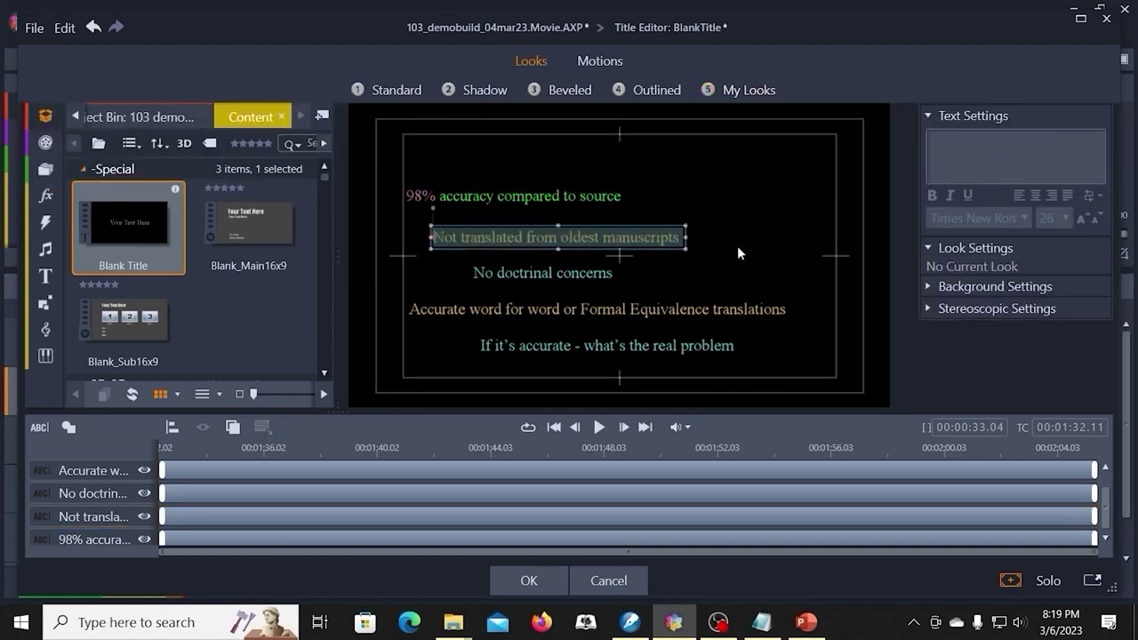
click(696, 250)
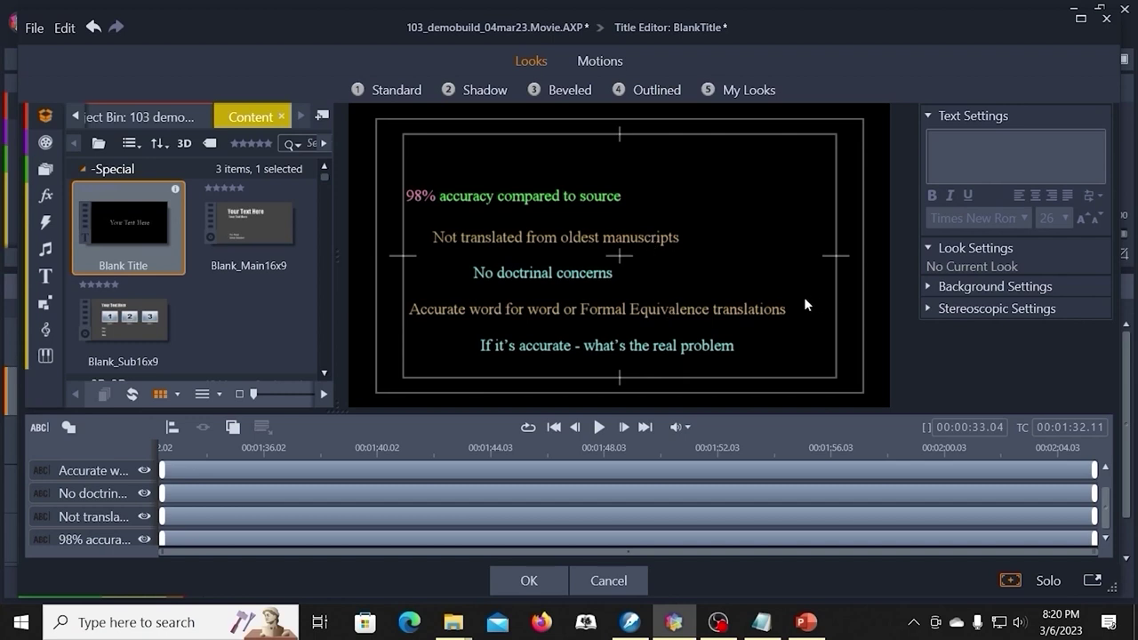
- Check the look of the Accurate word line, then deselect all title lines
click(712, 309)
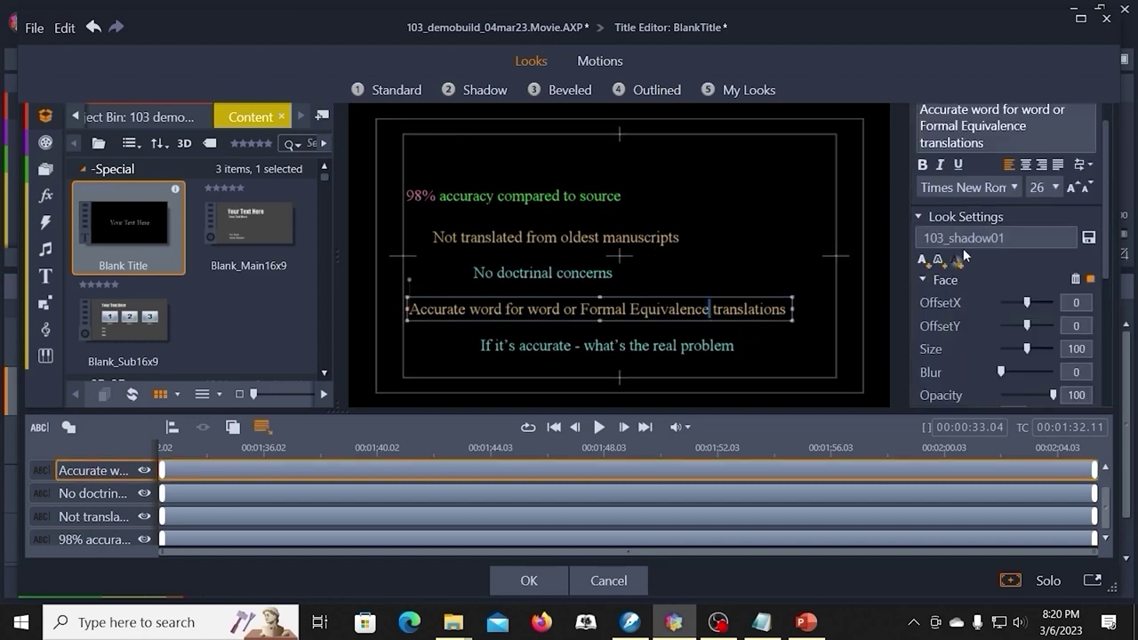
click(581, 286)
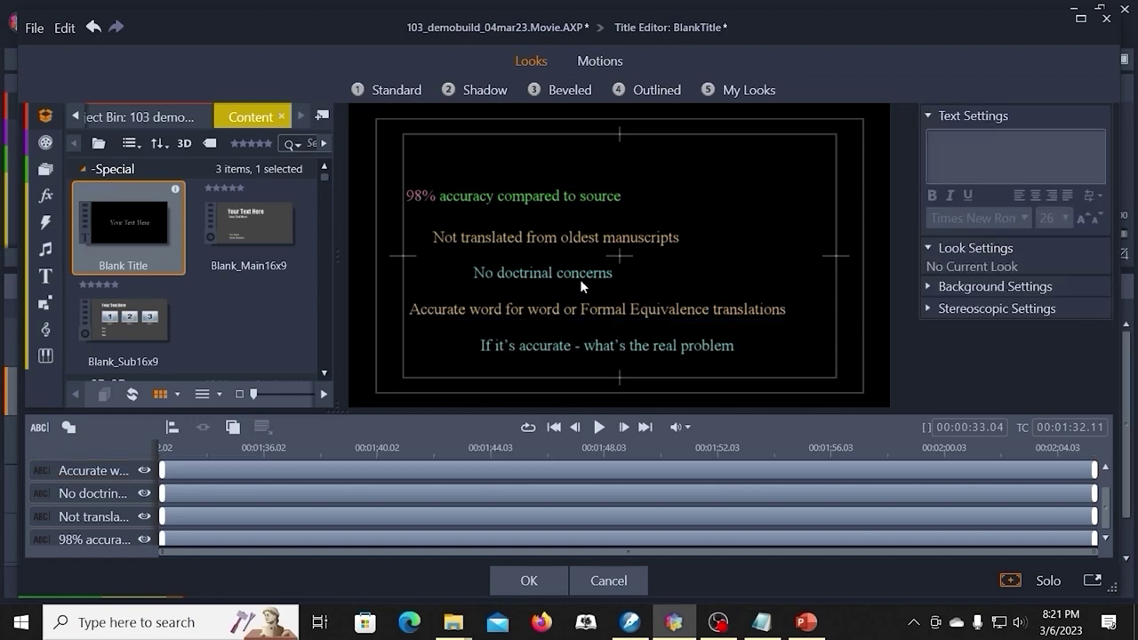
key(ctrl+a)
click(642, 172)
- Enlarge the timeline to list all five tracks and select the 'If it's accurate' line
drag(447, 413, 448, 371)
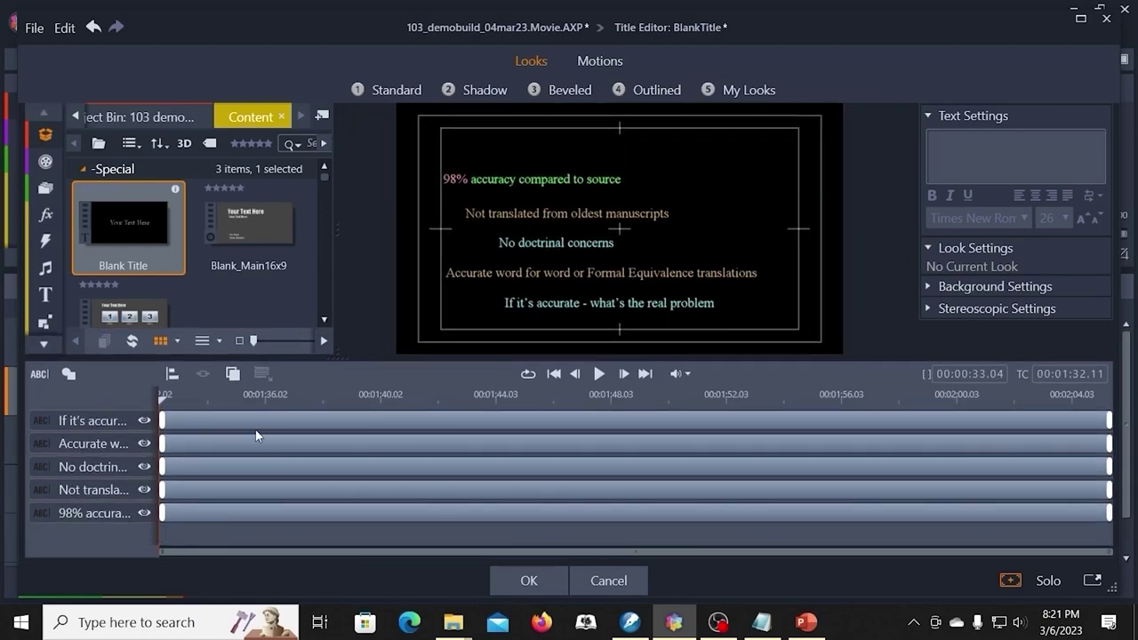
click(103, 421)
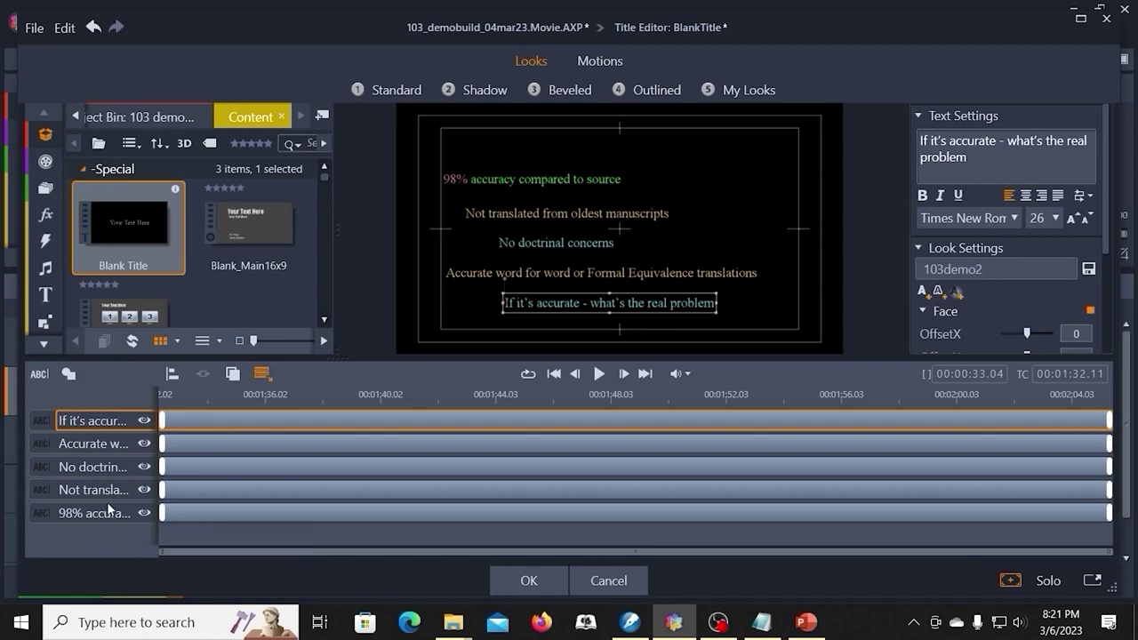
key(Escape)
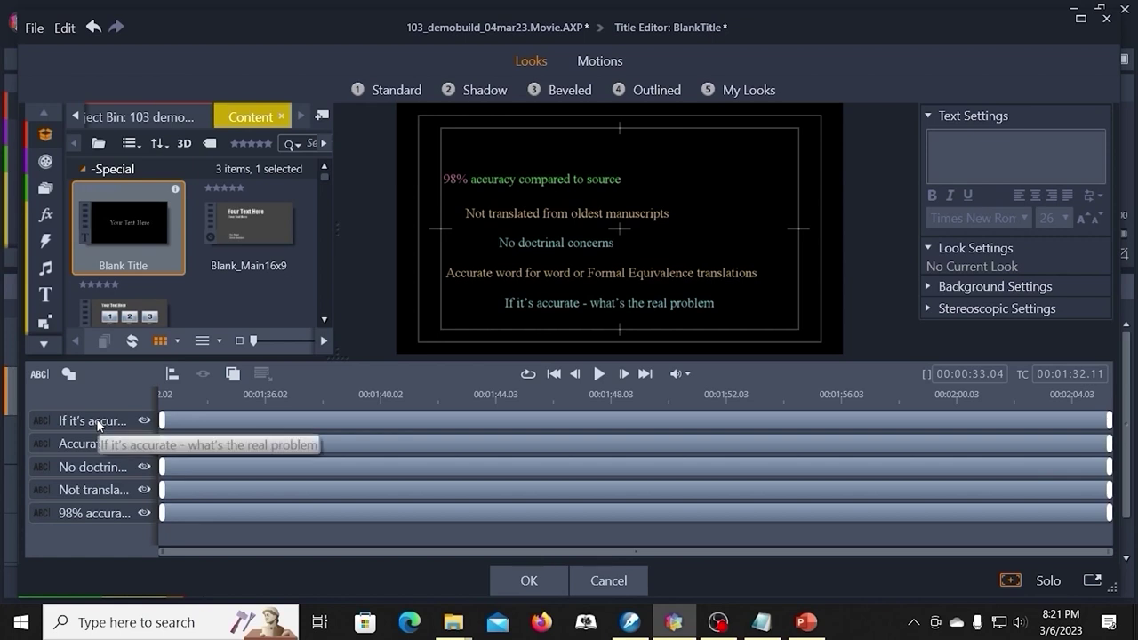
click(97, 421)
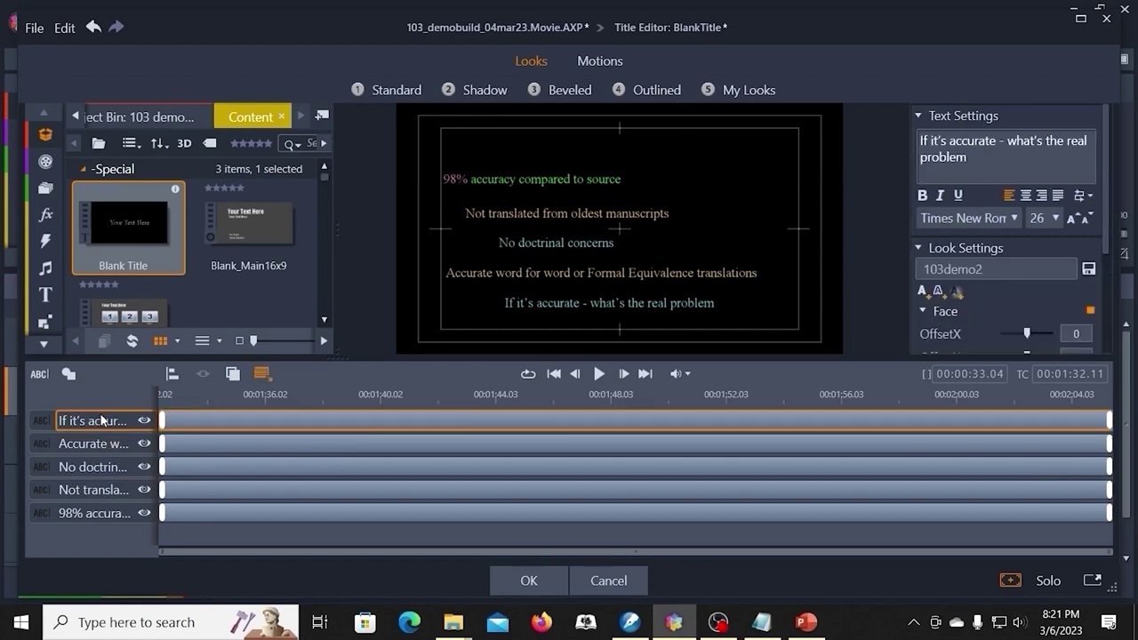
shift+click(95, 513)
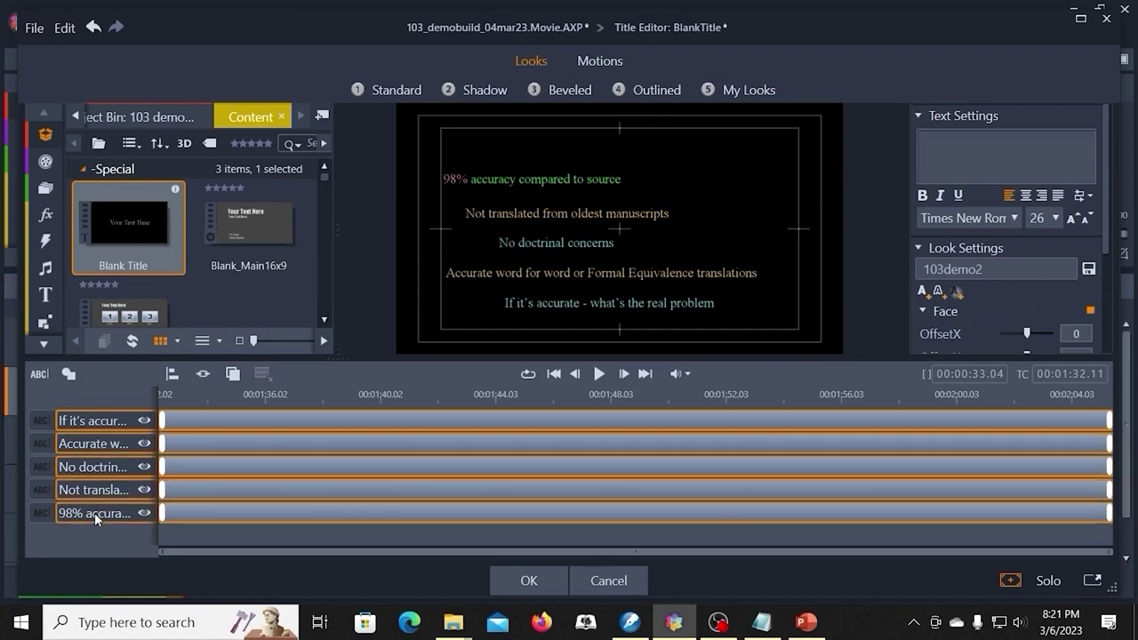
click(107, 422)
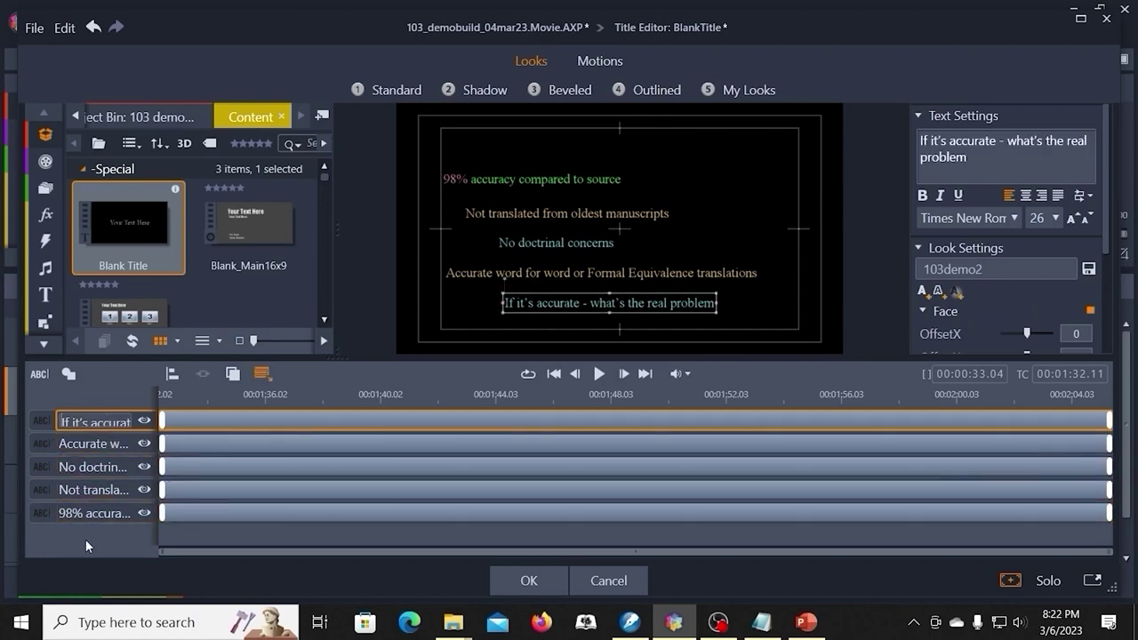
click(107, 422)
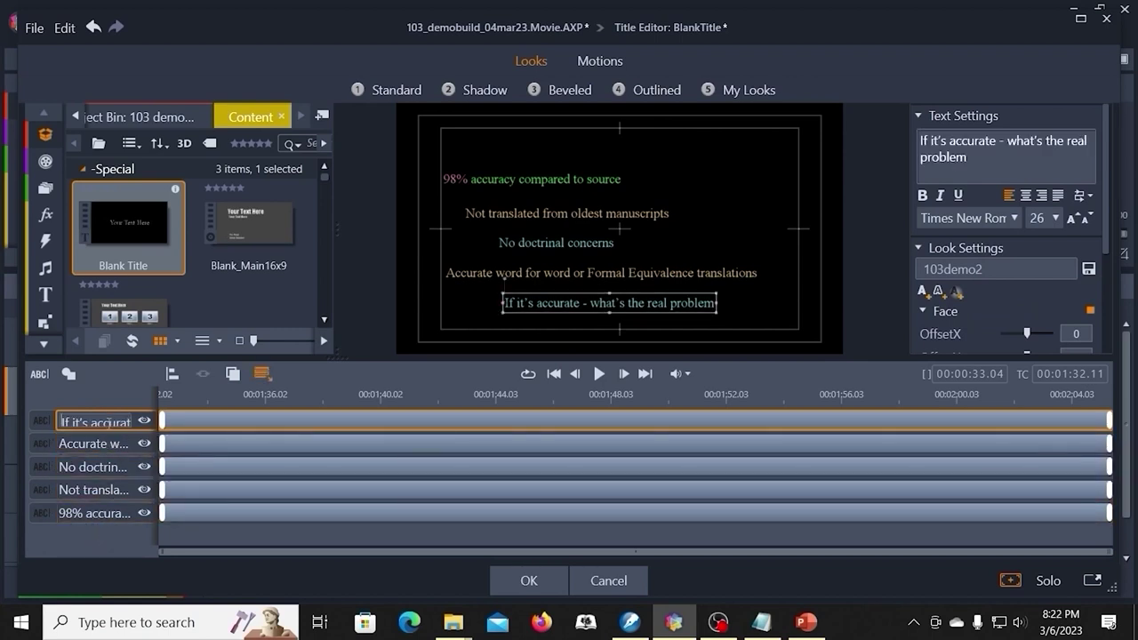
- Multi-select the '98% accuracy', 'No doctrinal concerns' and 'If it's accurate' tracks, then deselect them
click(82, 519)
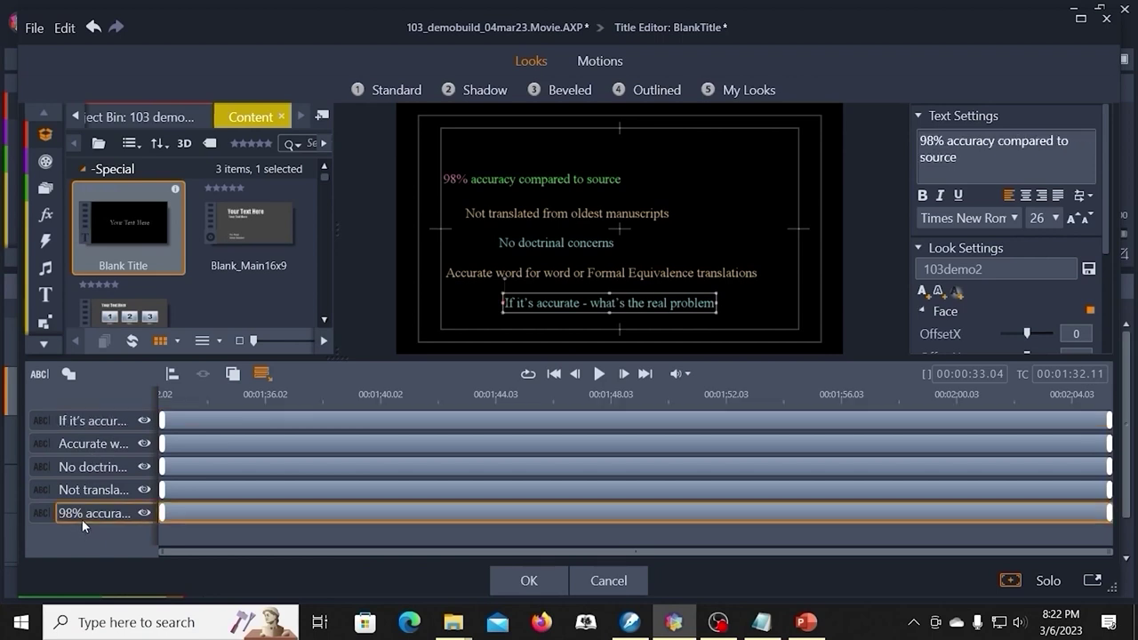
ctrl+click(89, 466)
ctrl+click(99, 420)
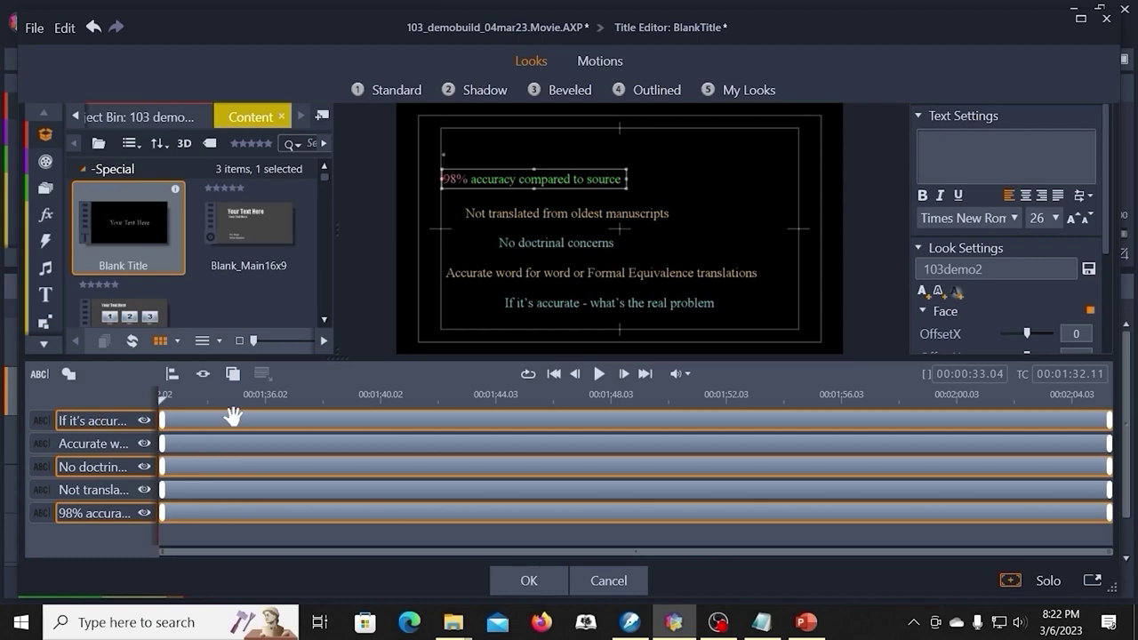
click(468, 307)
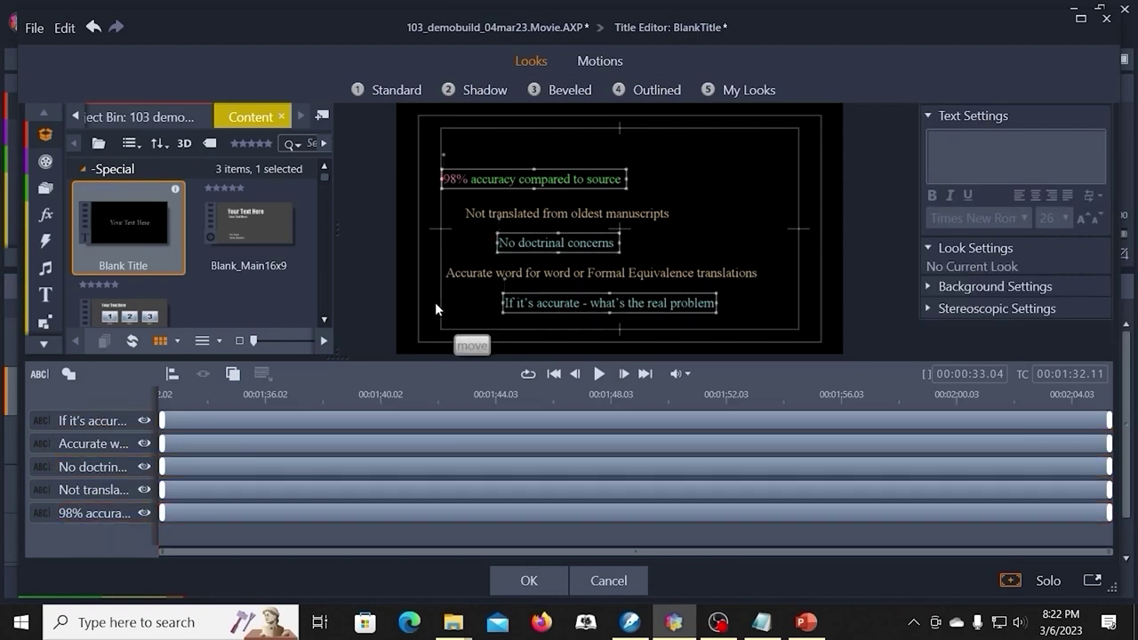
click(749, 90)
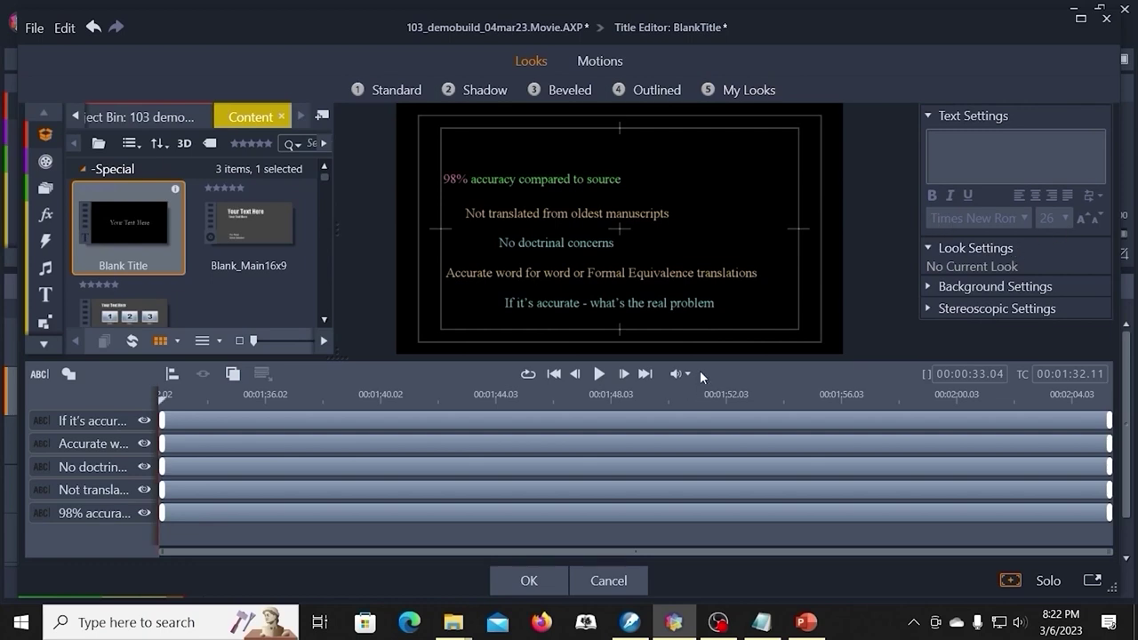
- Drag the preview/timeline splitter down so the timeline shows only two tracks
drag(702, 360, 694, 452)
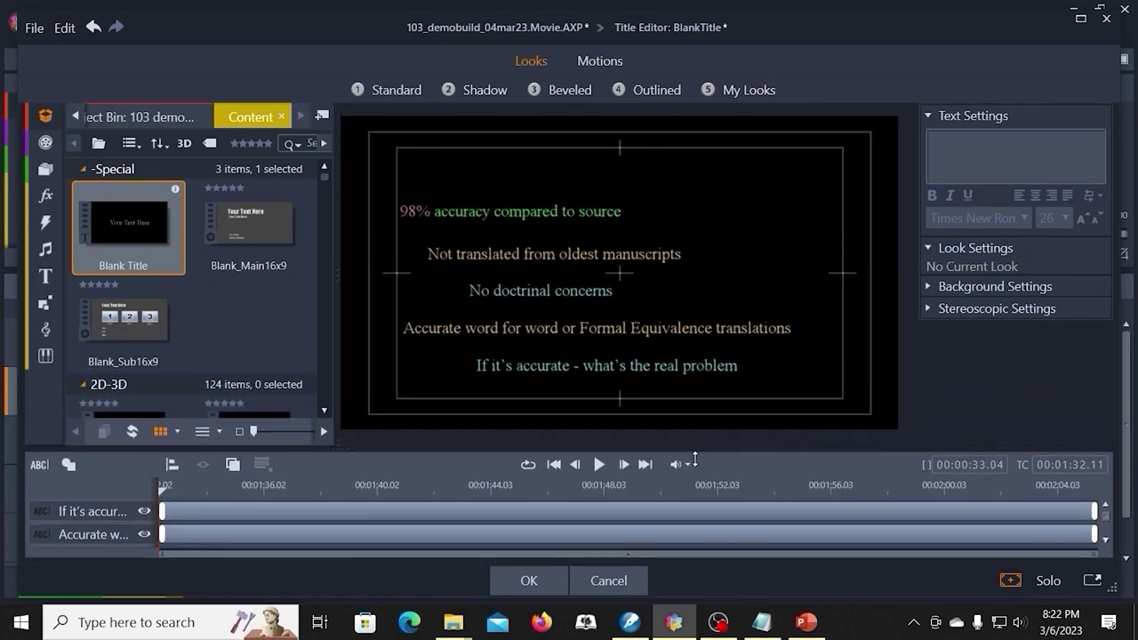